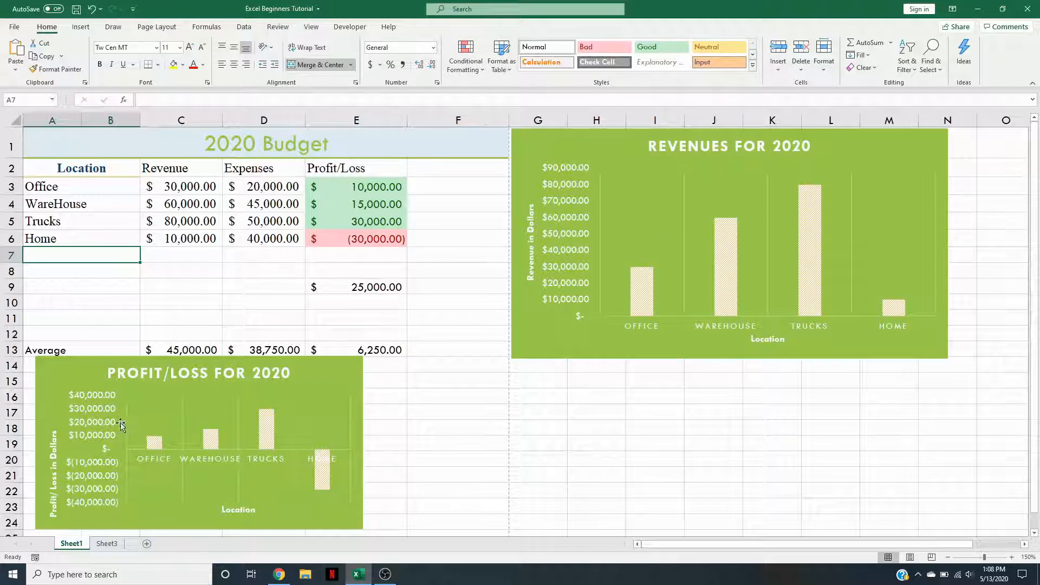
- Set the Sheet1 print area from cell A1 through column N, covering the budget table and both charts
left_click(108, 545)
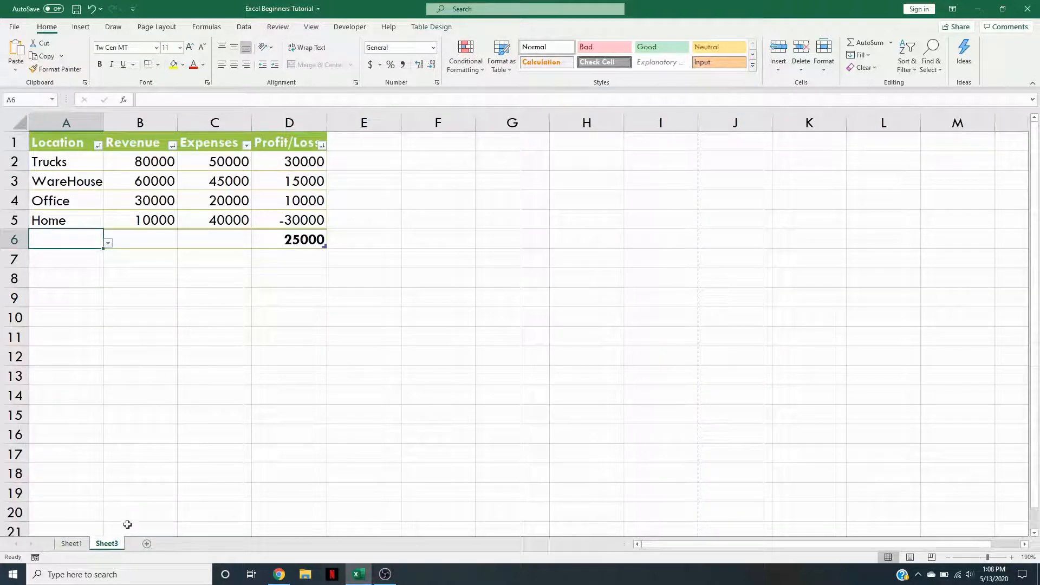
left_click(71, 543)
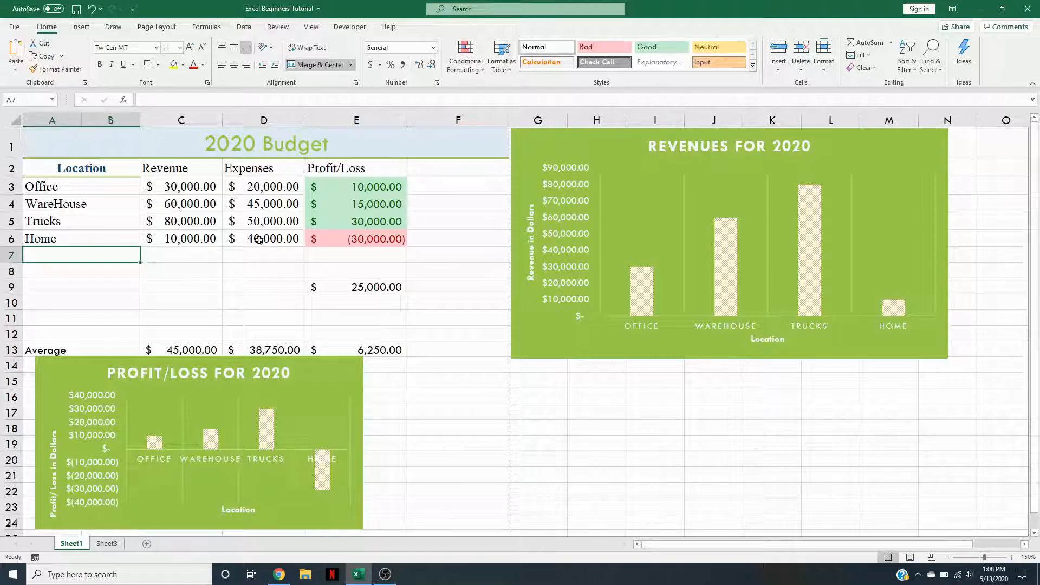
left_click(171, 28)
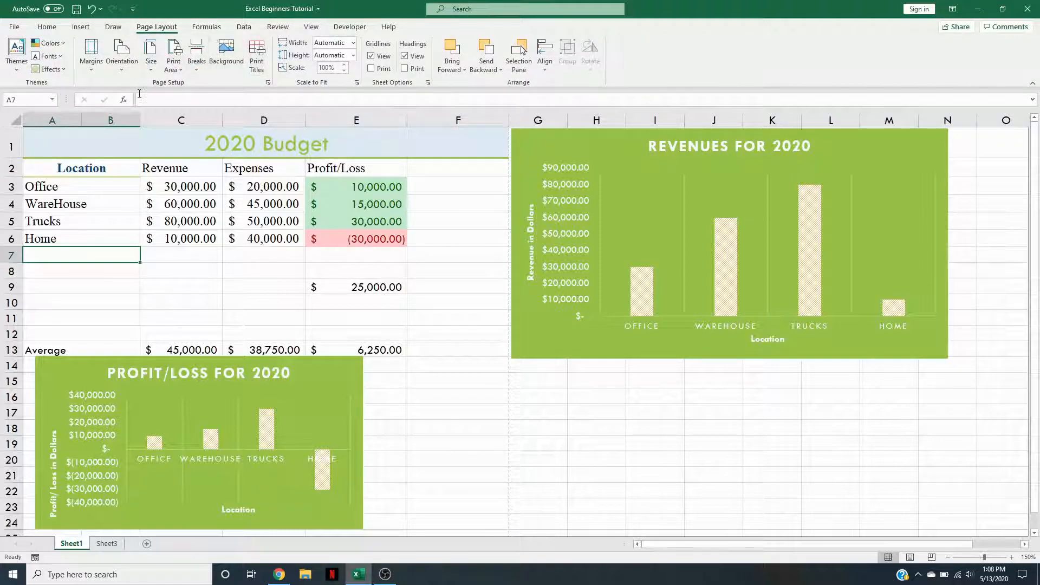
left_click_drag(70, 139, 923, 437)
scroll(229, 207, "up", 2)
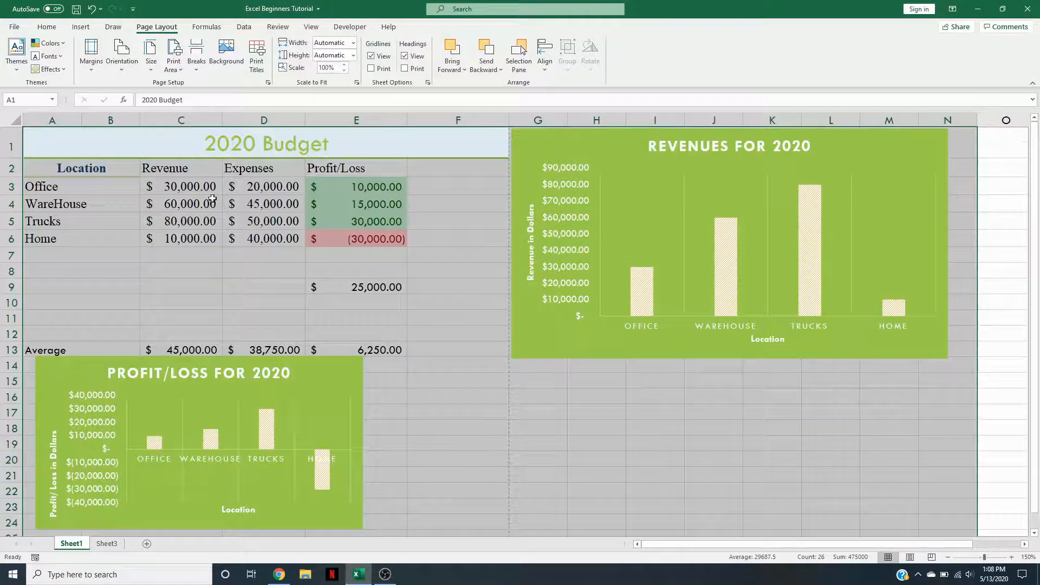
left_click(182, 71)
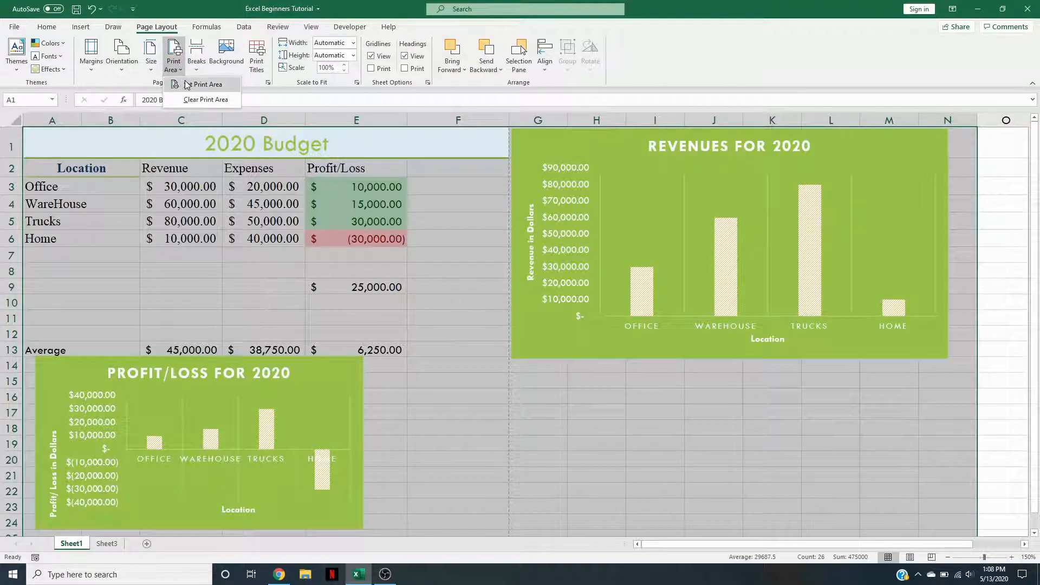
left_click(187, 85)
left_click(642, 502)
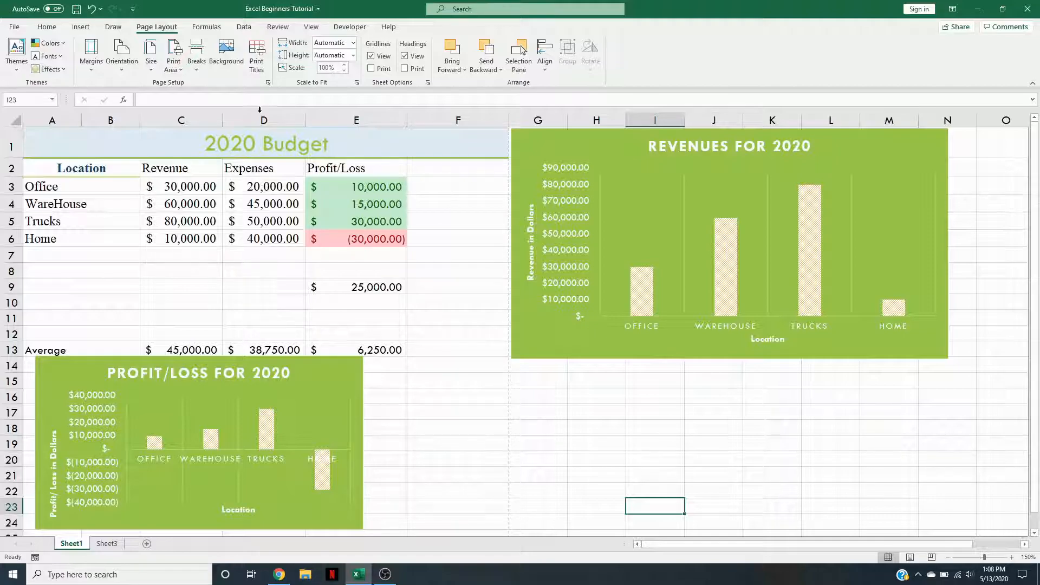
- Move the Profit/Loss chart down so its upper edge starts at row 15, leaving row 14 free
left_click(198, 69)
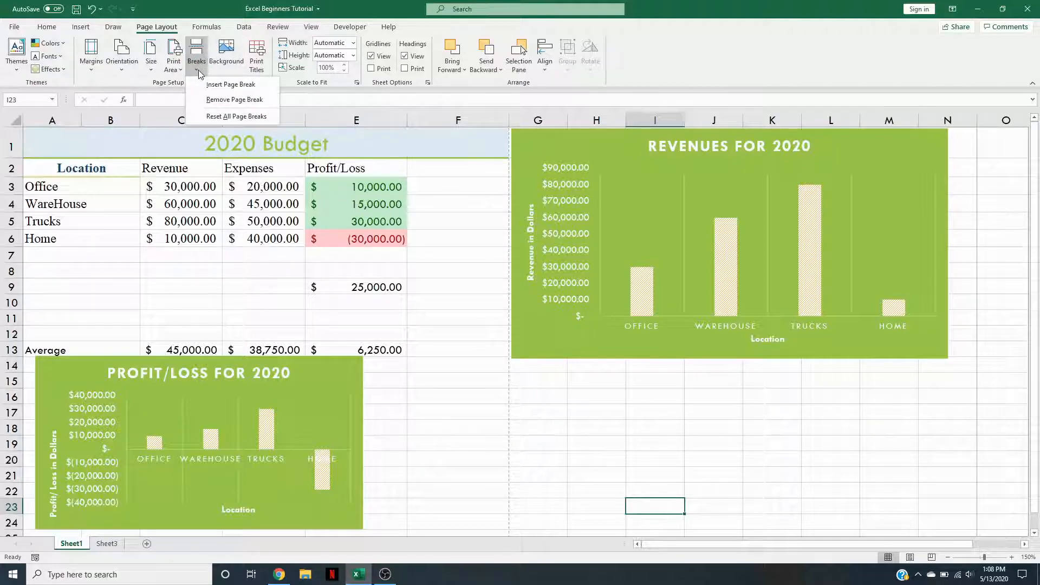
left_click(245, 416)
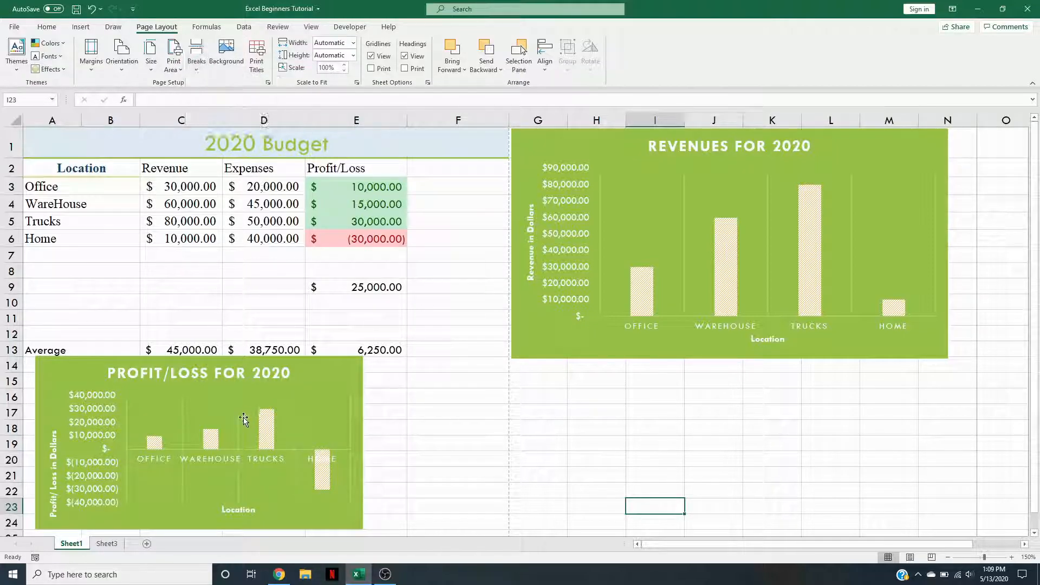
left_click(247, 447)
mouse_move(300, 414)
left_mouse_down()
mouse_move(302, 398)
mouse_move(345, 380)
mouse_move(350, 394)
left_mouse_up()
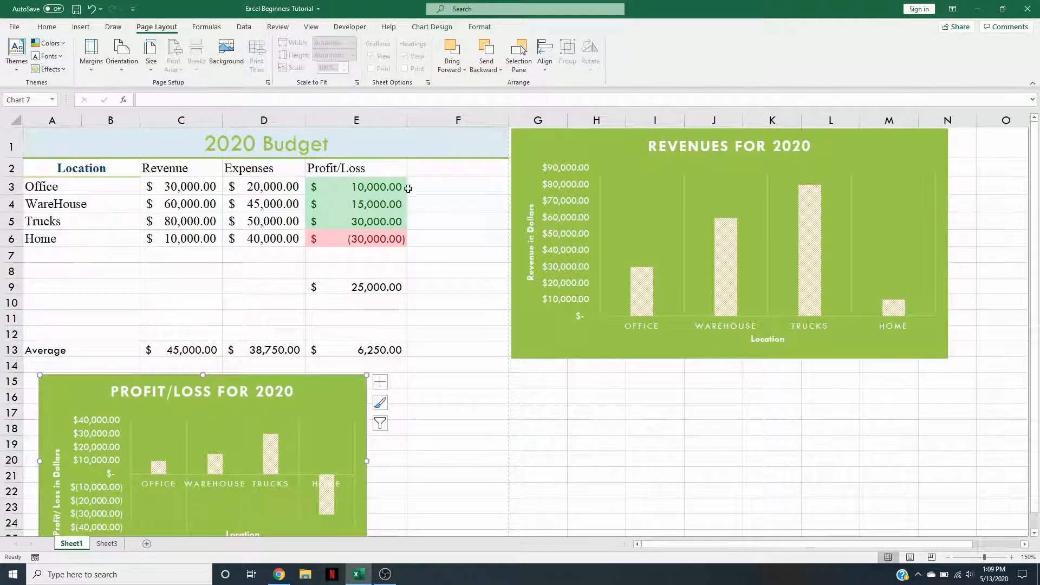
- Try inserting a page break at cell F3 and undo it
left_click(437, 191)
left_click(196, 73)
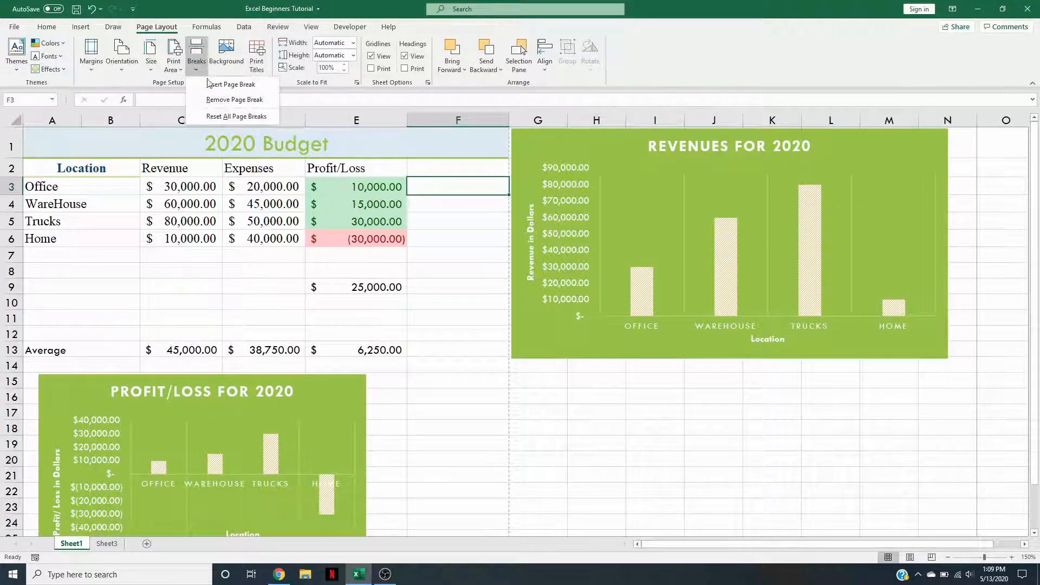
left_click(232, 85)
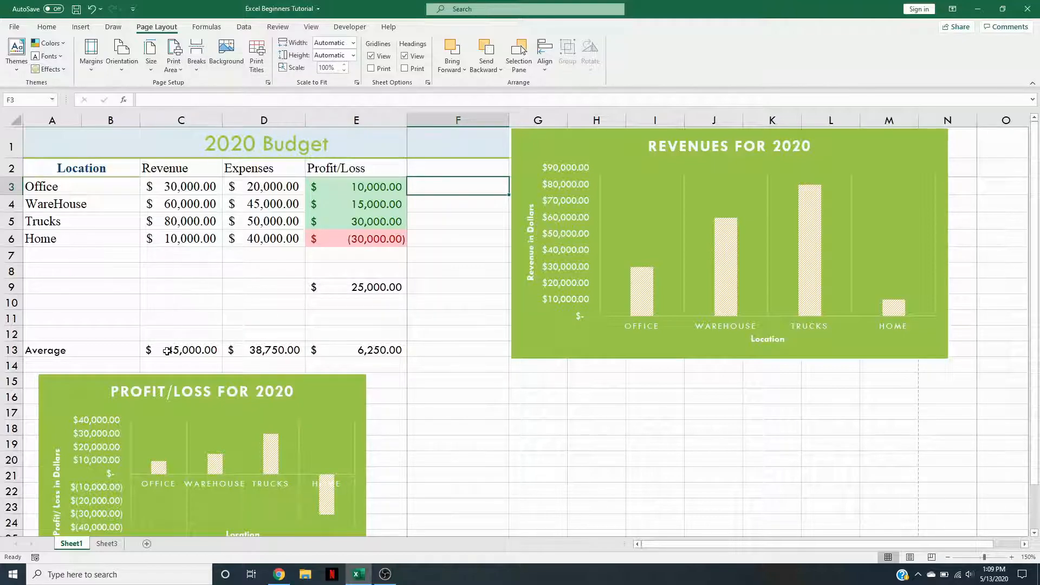
left_click_drag(51, 367, 400, 374)
left_click(507, 417)
right_click(507, 417)
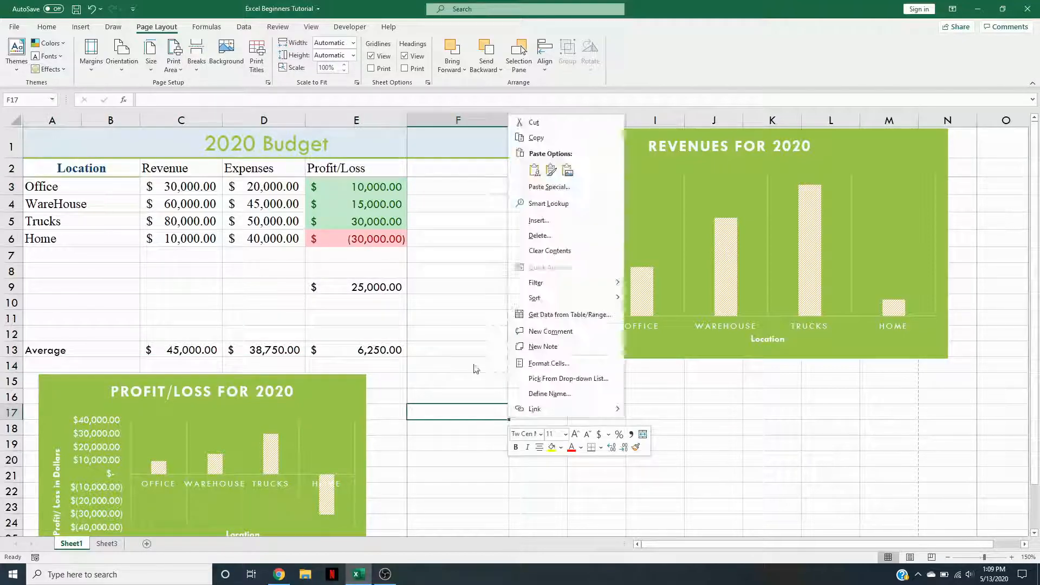
left_click(93, 8)
left_click(93, 8)
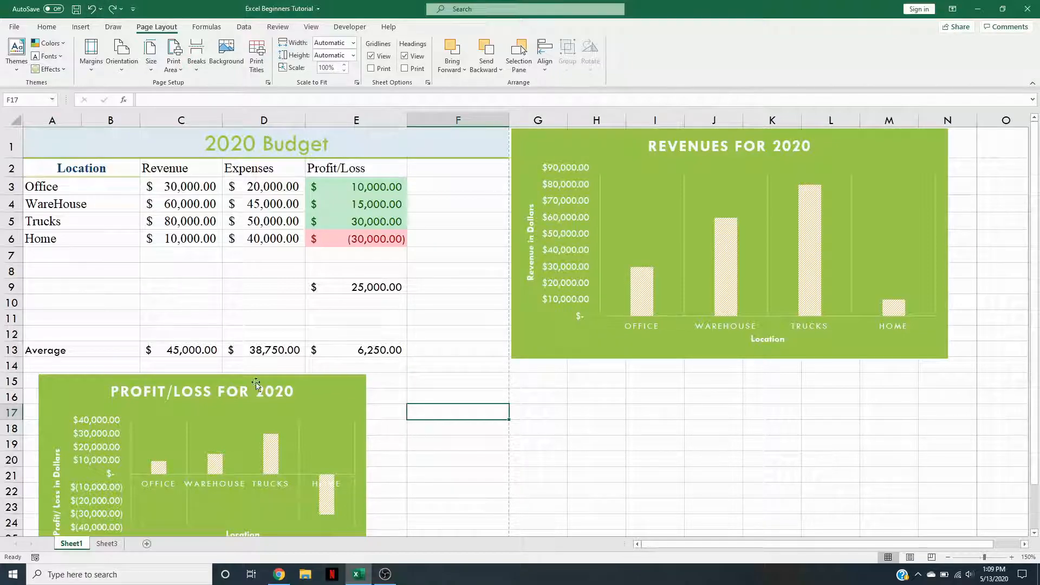
- Insert a page break at cell A14, between the Average row and the Profit/Loss chart
left_click(115, 371)
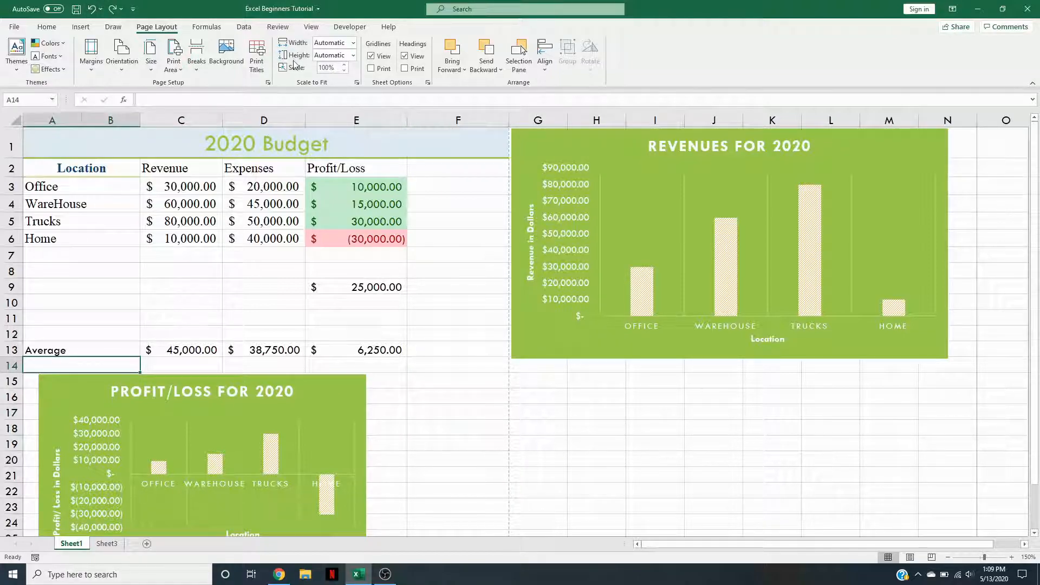
left_click(197, 54)
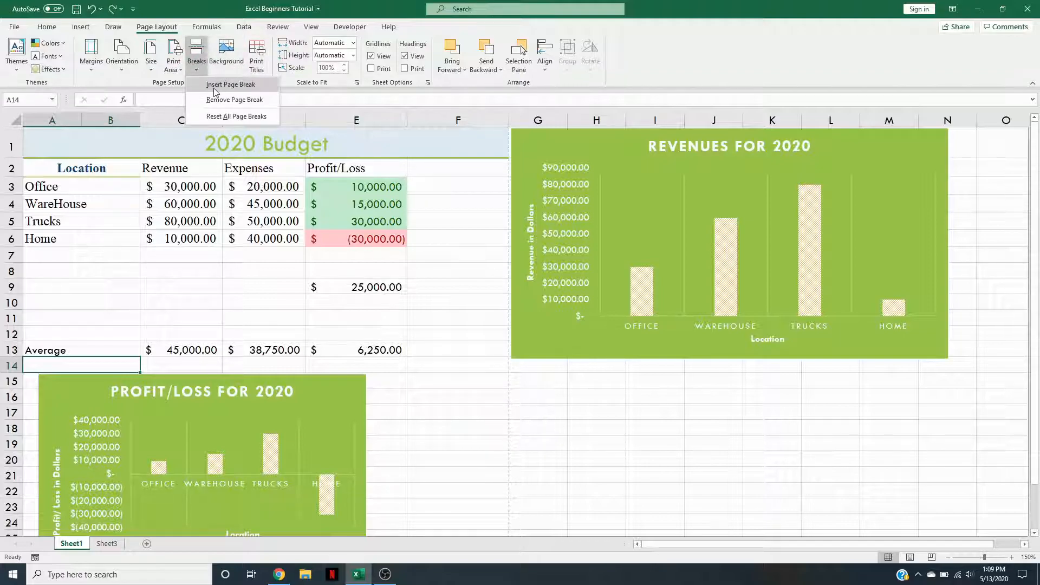
left_click(215, 86)
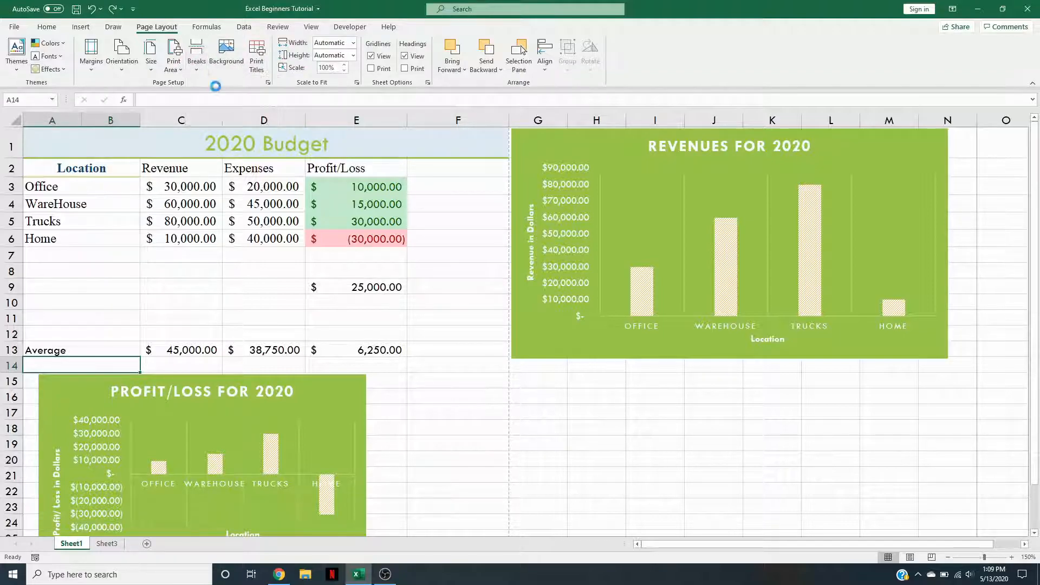
left_click(535, 478)
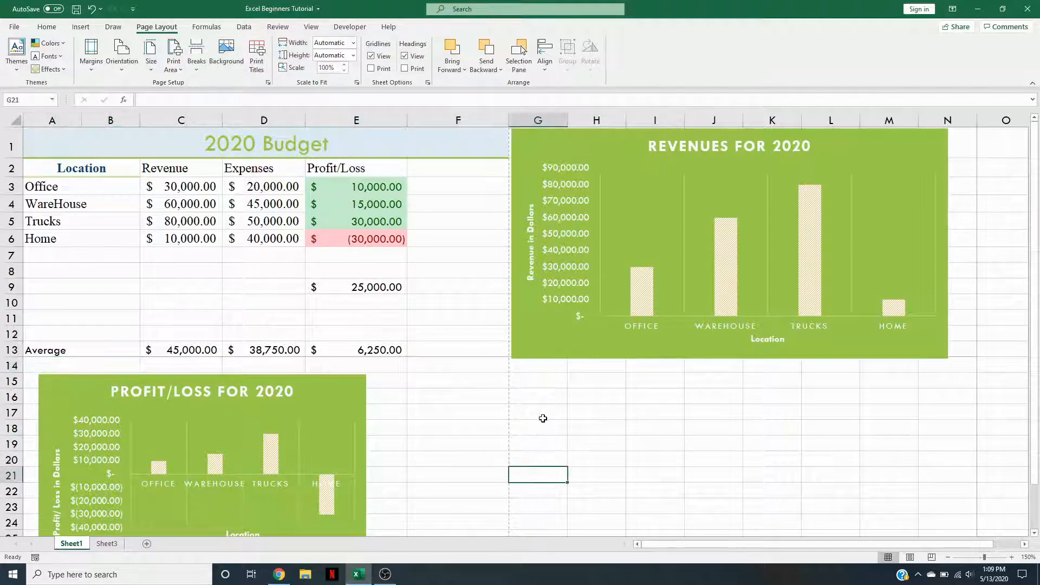
- Shrink the Revenues chart from its lower-left corner so it sits clear of the page breaks at column G and row 14
left_click(857, 328)
left_click(808, 418)
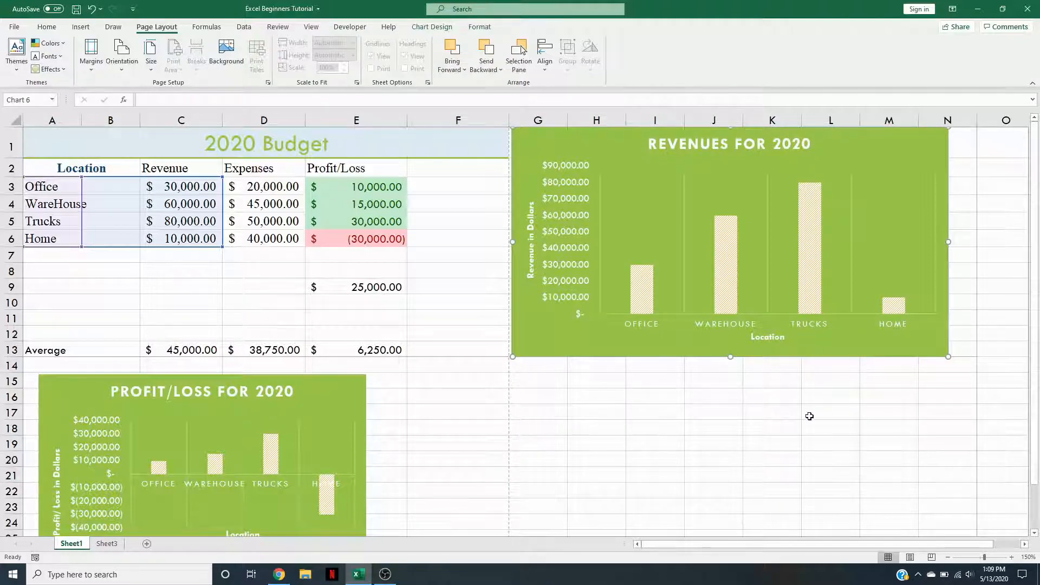
left_click(539, 348)
left_click_drag(512, 356, 534, 348)
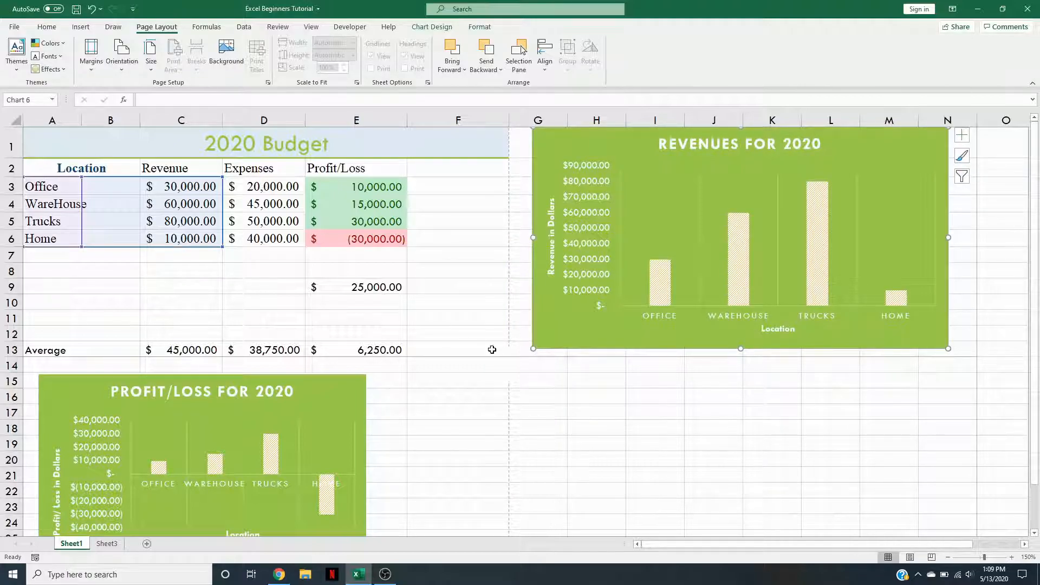
- Preview the printout of the selected Revenues chart, check which print scopes are offered, and return to the worksheet
scroll(475, 388, "down", 7)
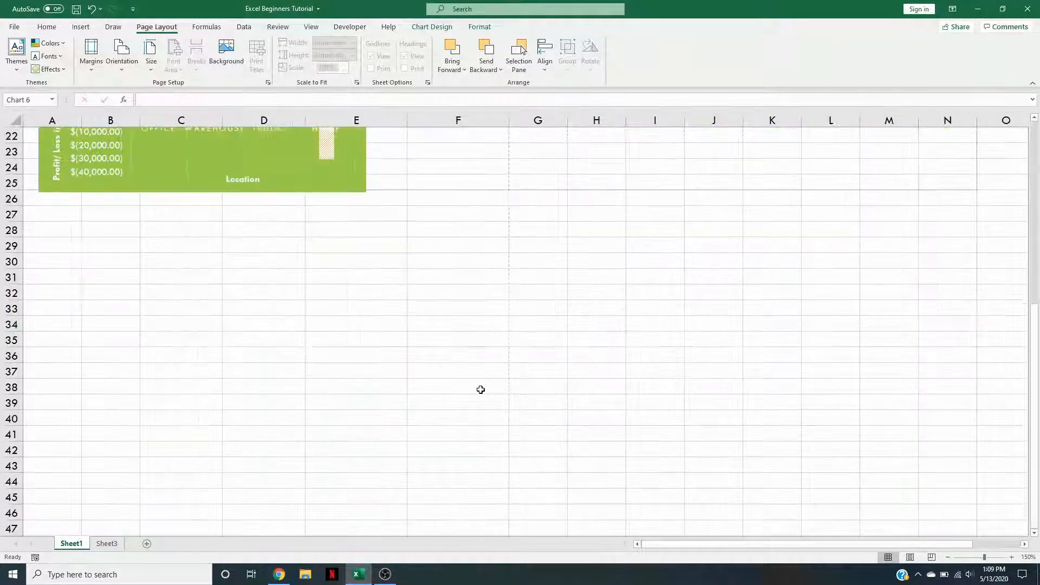
scroll(477, 389, "up", 6)
key("ctrl+p")
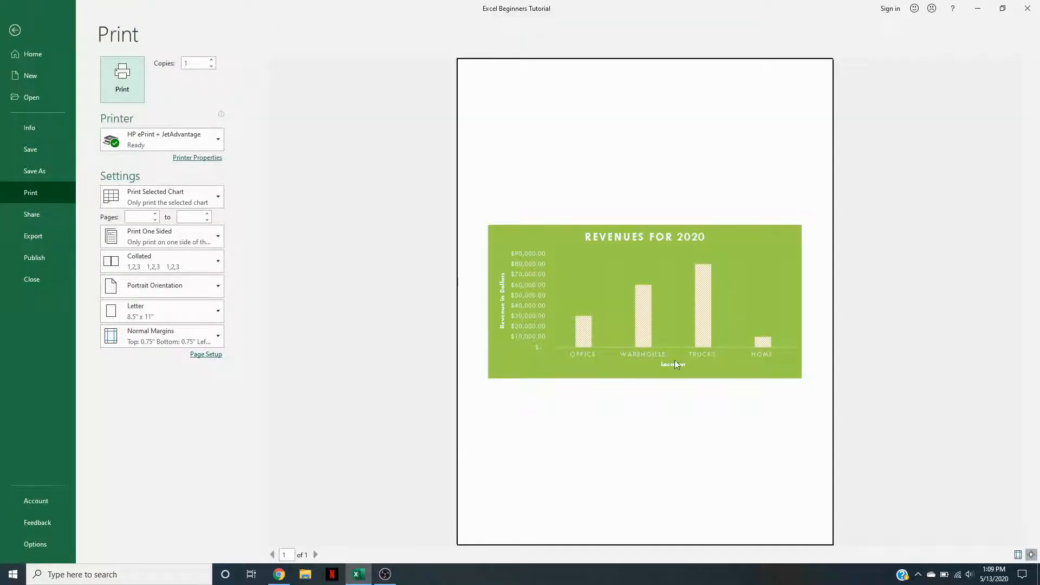
left_click(172, 200)
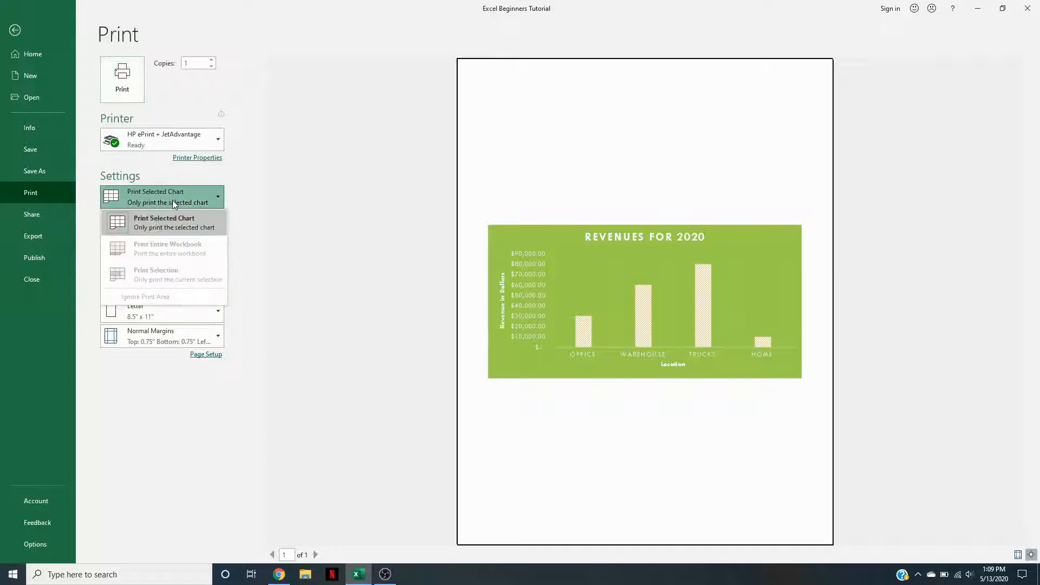
left_click(391, 234)
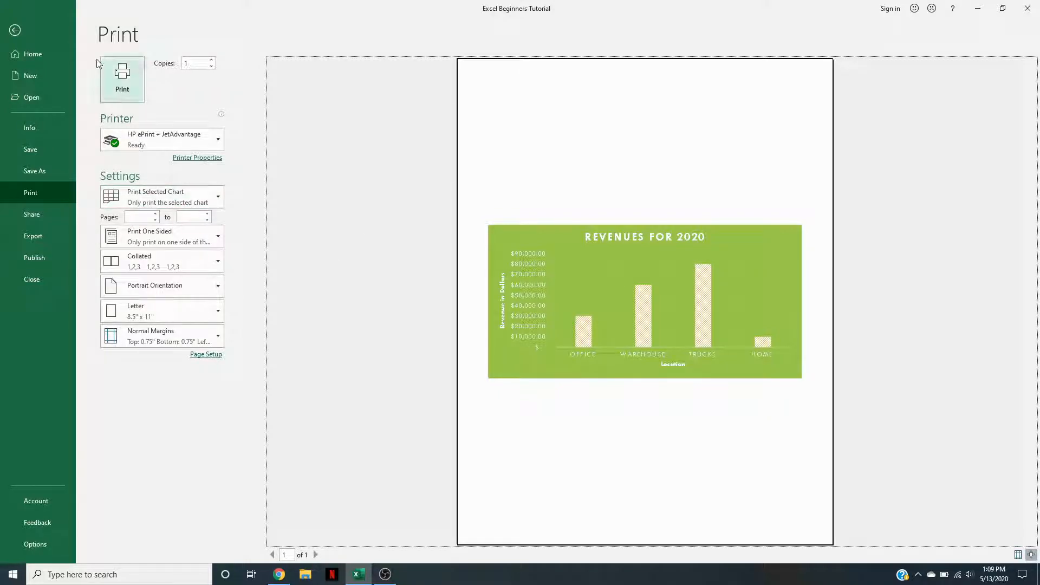
left_click(17, 27)
- Deselect the chart by selecting cell F9, reopen the print preview, and set it to print the entire workbook
left_click(432, 215)
scroll(430, 216, "up", 1)
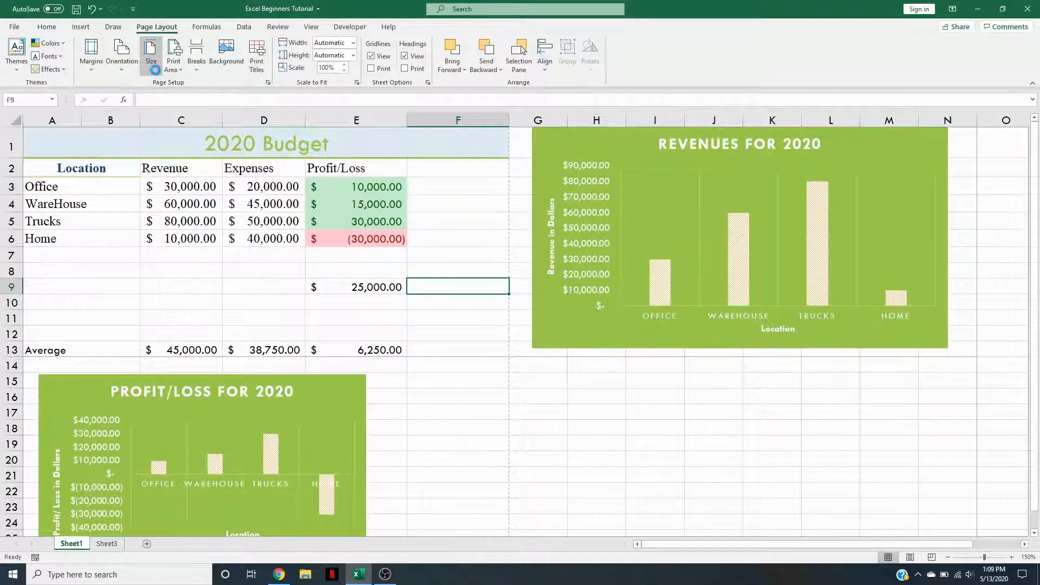
key("ctrl+p")
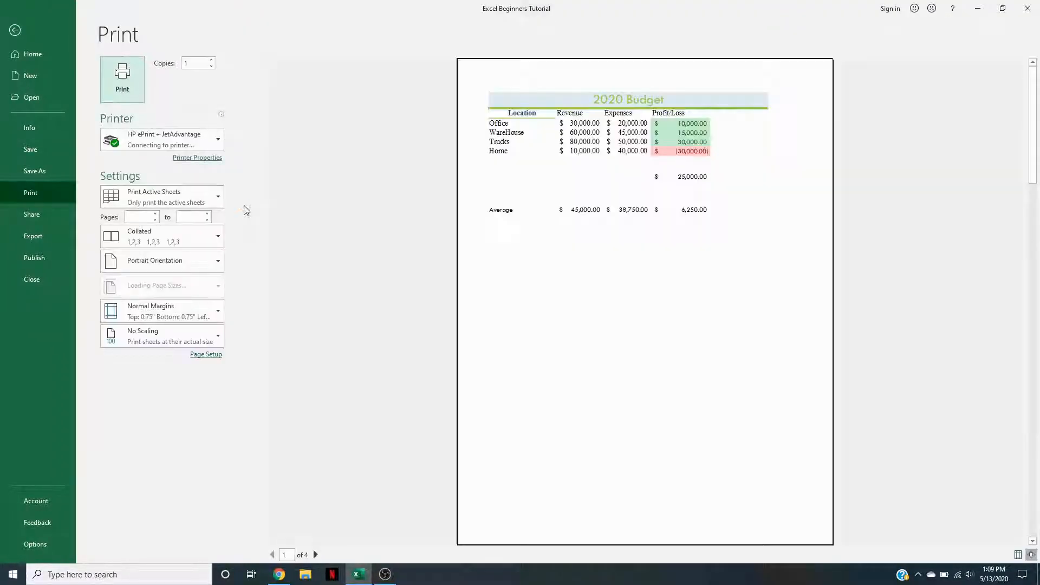
left_click(203, 243)
left_click(202, 242)
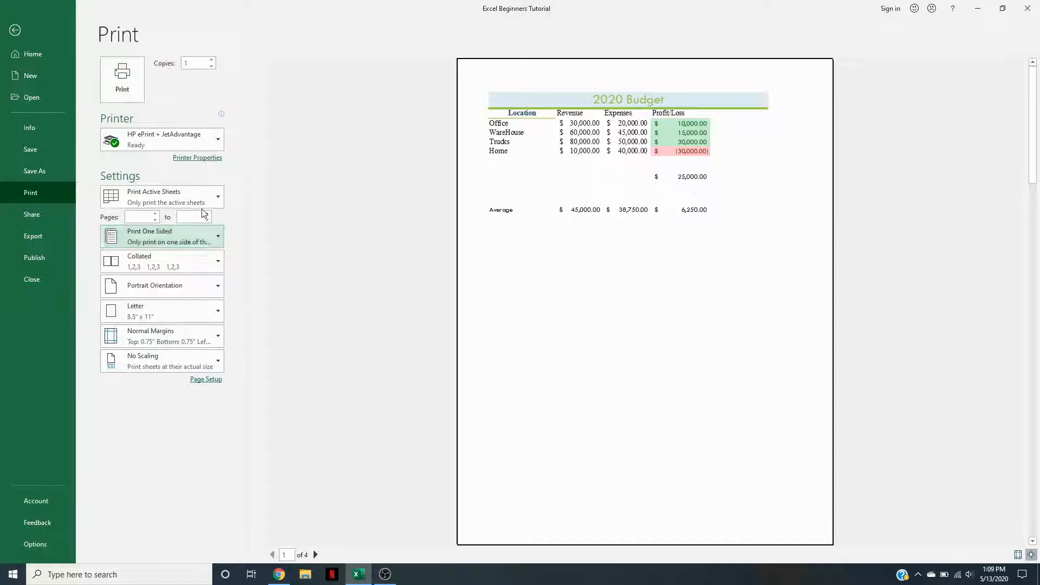
left_click(203, 204)
left_click(174, 248)
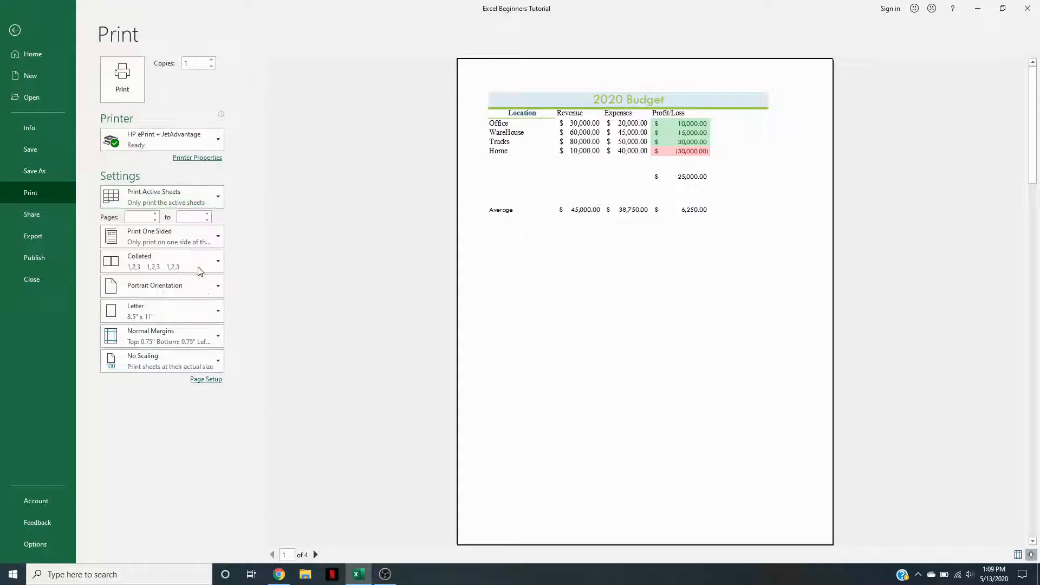
- Page through the print preview to the last page and return to the worksheet
left_click(315, 555)
left_click(315, 555)
left_click(315, 555)
left_click(315, 555)
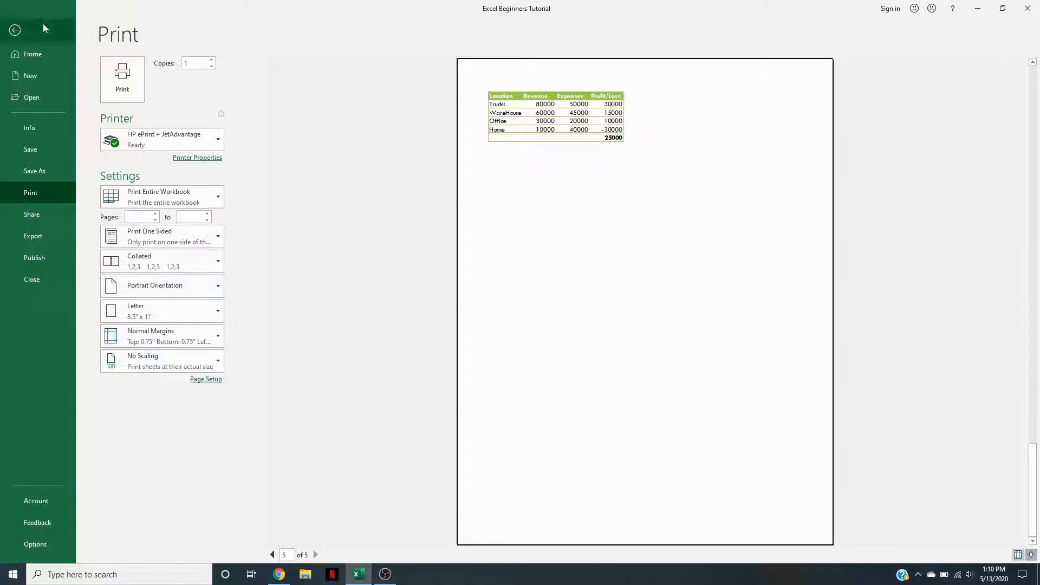
left_click(17, 23)
- Select the empty block G14:N25 below the Revenues chart and clear the print area
scroll(727, 436, "down", 4)
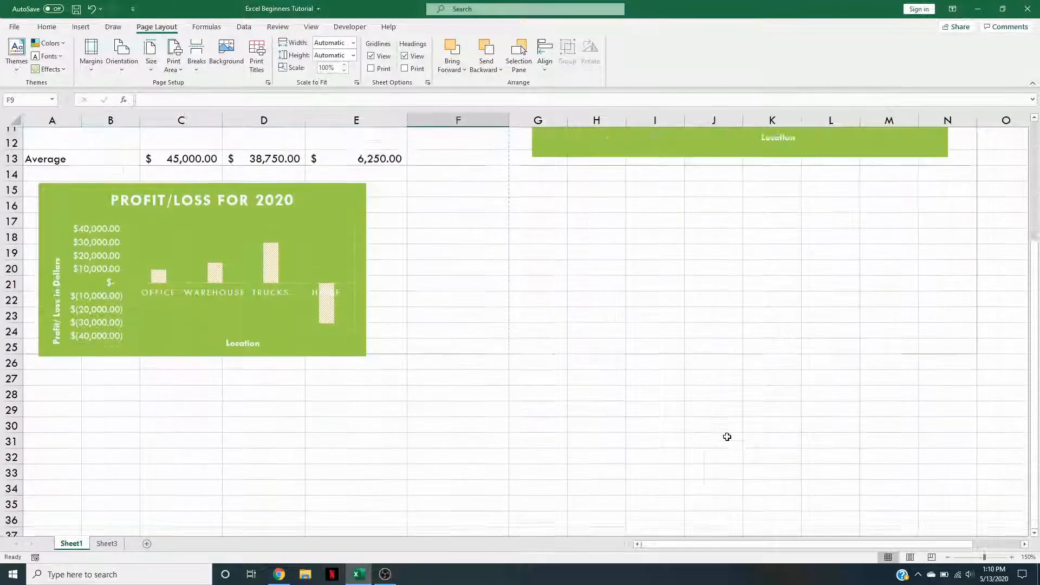
scroll(727, 437, "up", 4)
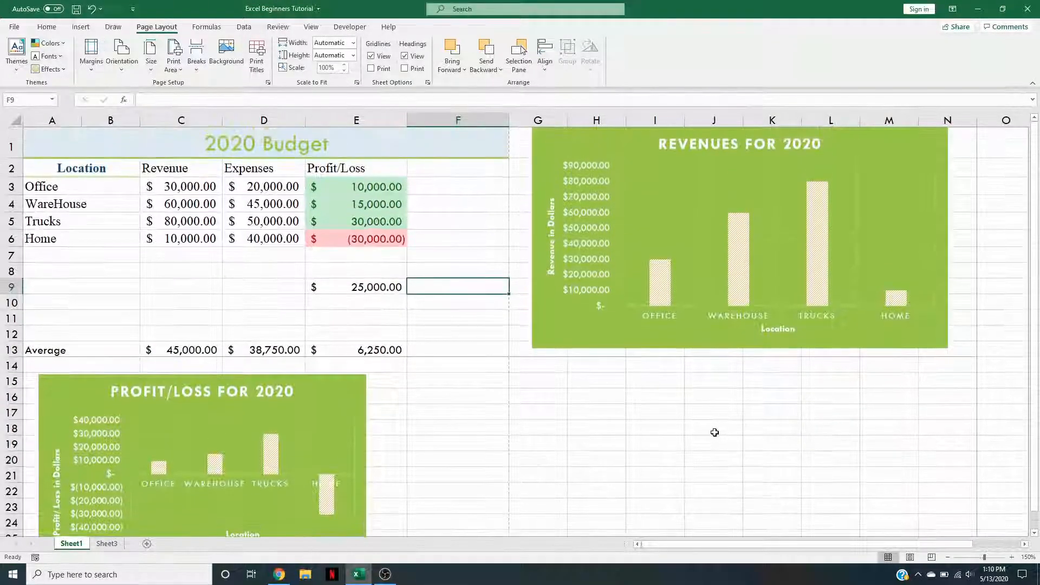
scroll(715, 432, "down", 2)
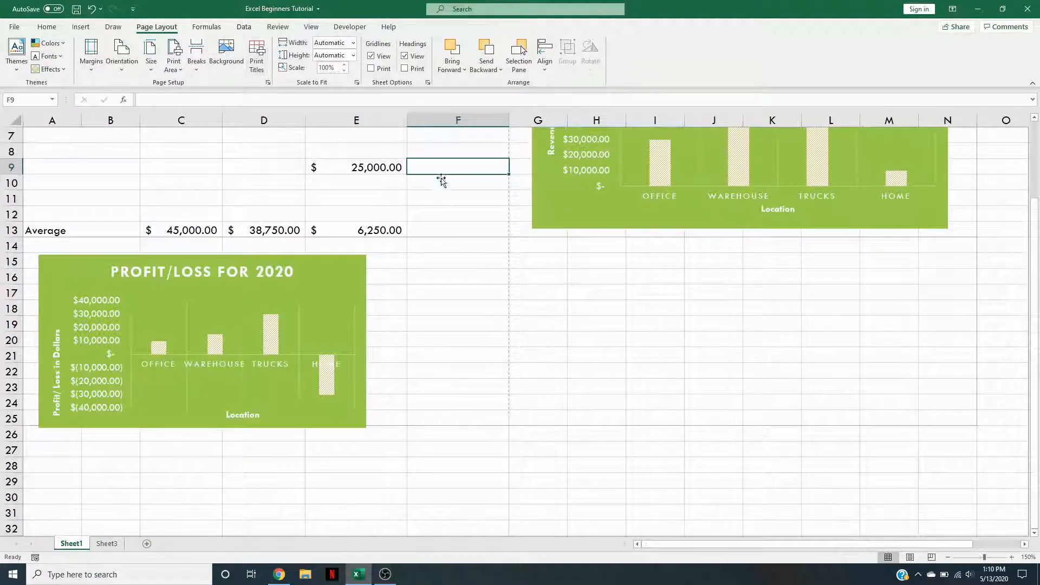
scroll(478, 202, "up", 2)
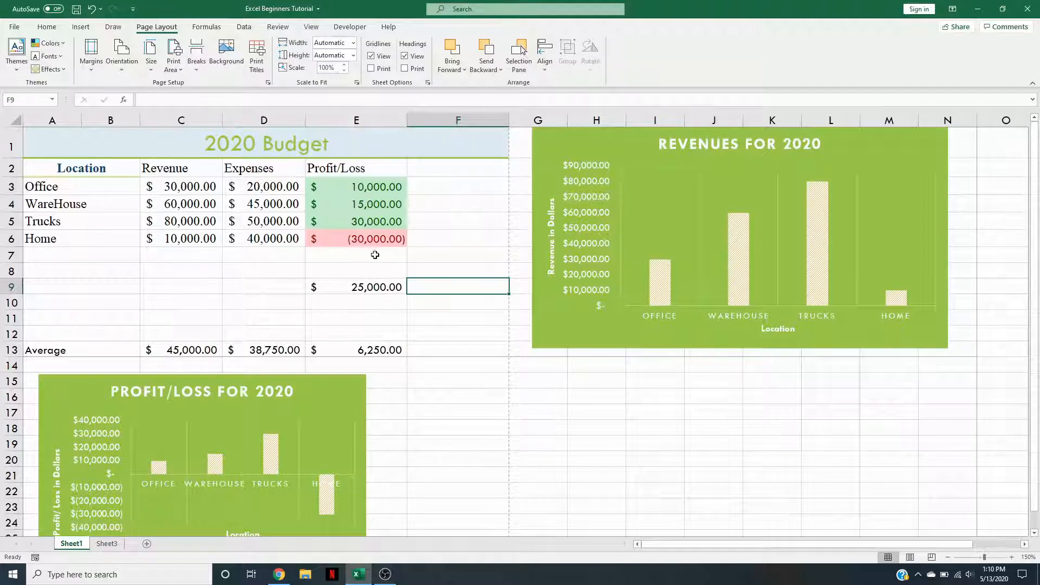
left_click_drag(528, 366, 921, 216)
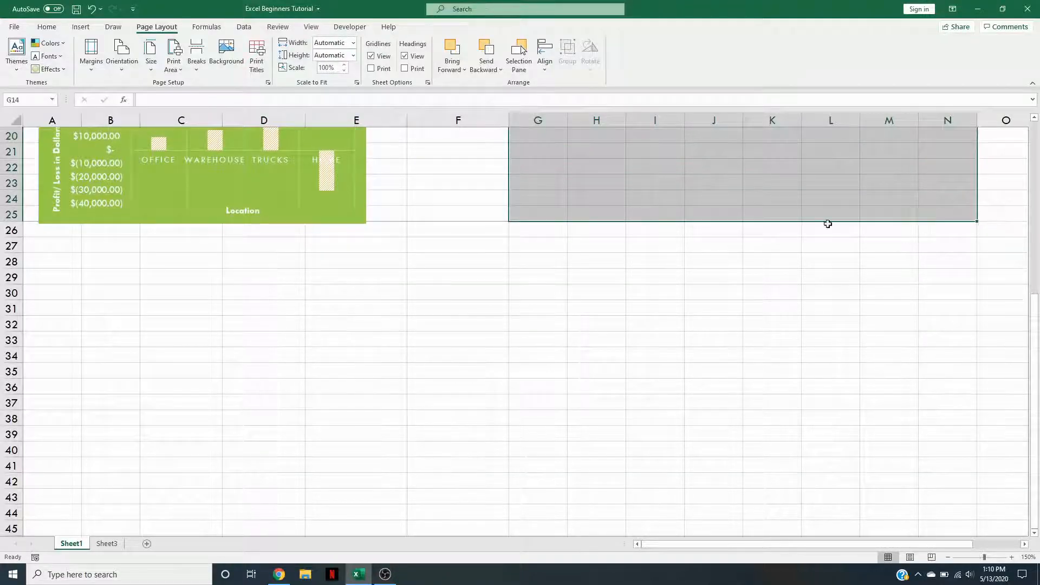
scroll(827, 223, "up", 5)
left_click(173, 64)
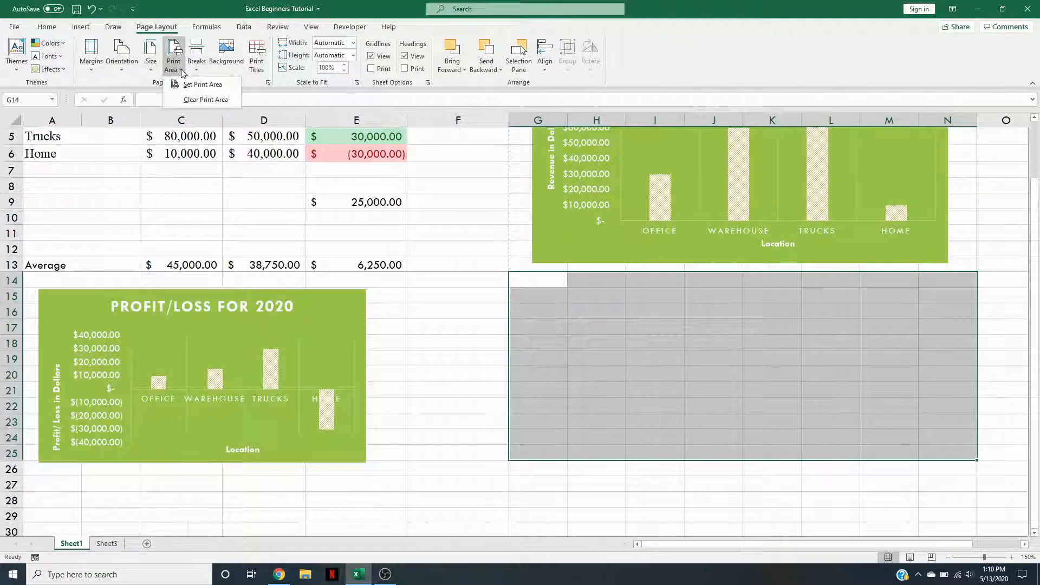
left_click(204, 99)
left_click(539, 525)
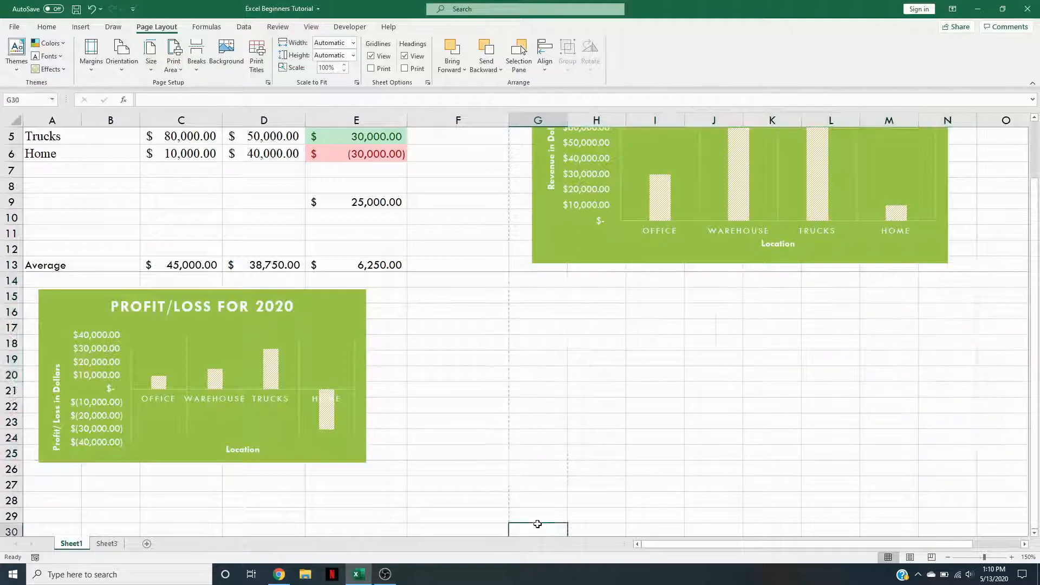
- Open the print preview of the entire workbook, page through its pages, and return to the worksheet
scroll(739, 365, "up", 2)
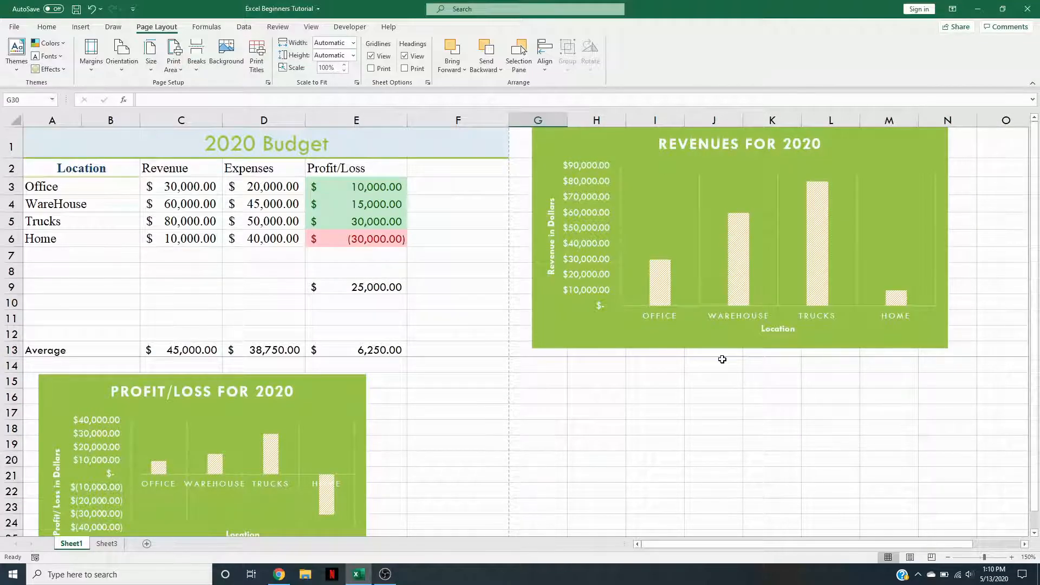
key("ctrl+p")
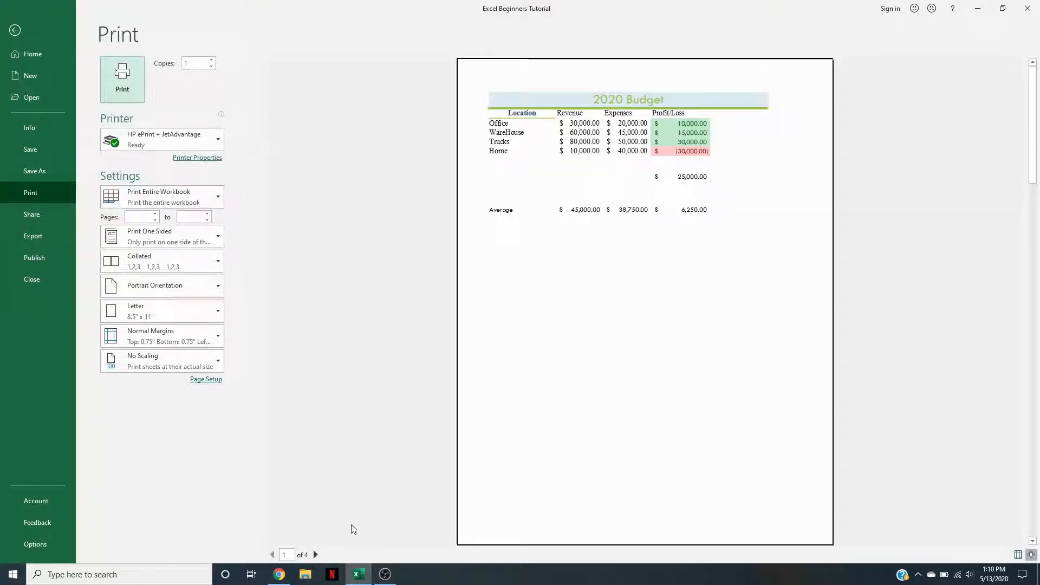
left_click(316, 555)
left_click(316, 555)
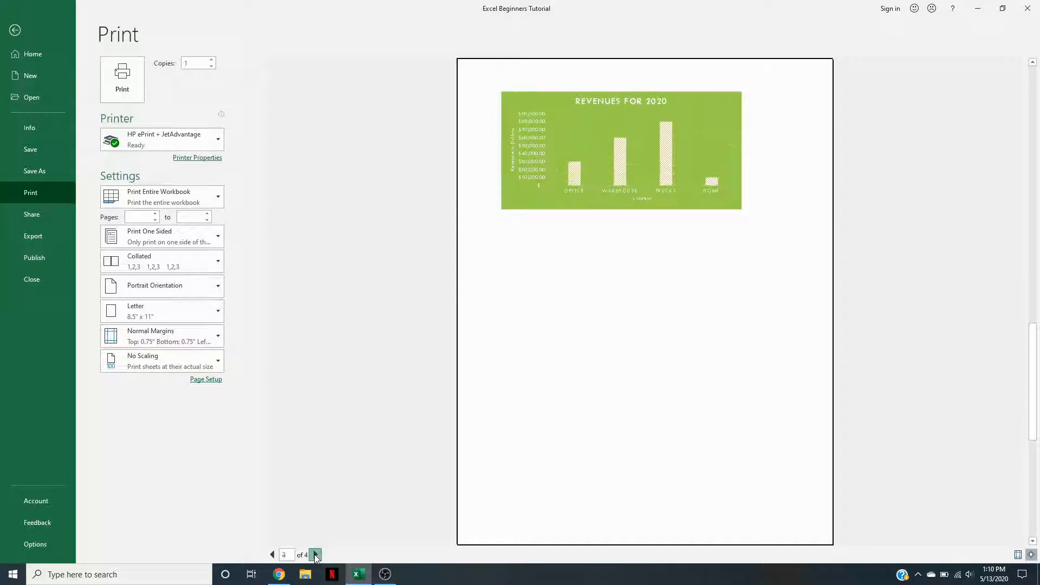
left_click(273, 555)
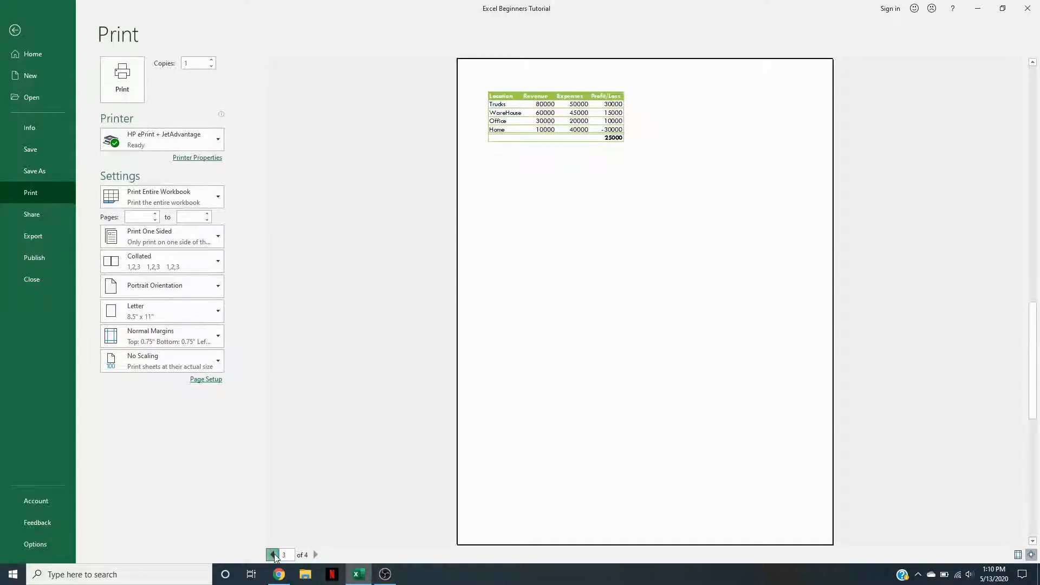
left_click(15, 31)
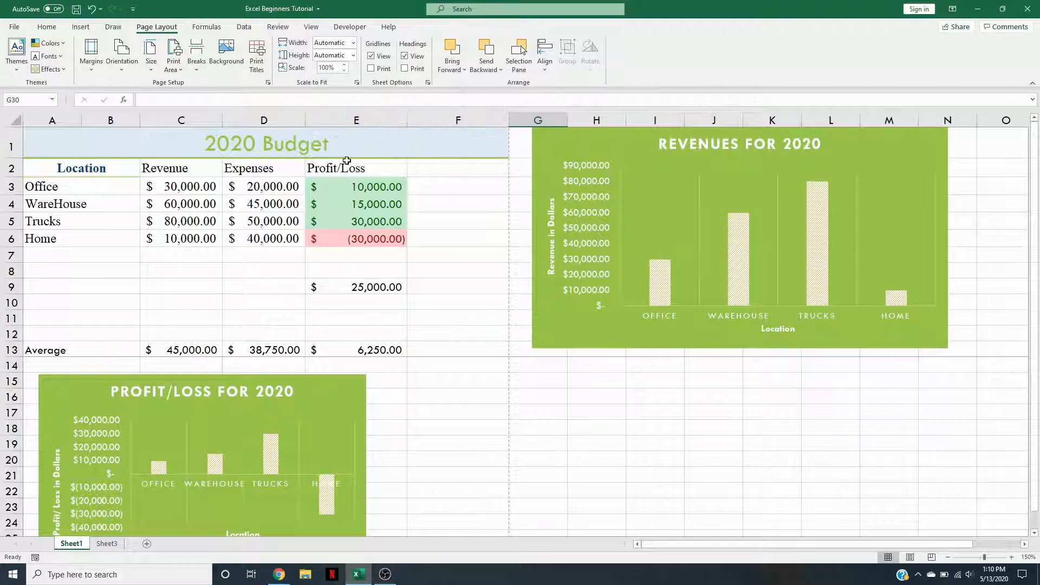
- Turn on gridline printing for Sheet1, look at Sheet3, and return to Sheet1
left_click(371, 68)
left_click(108, 544)
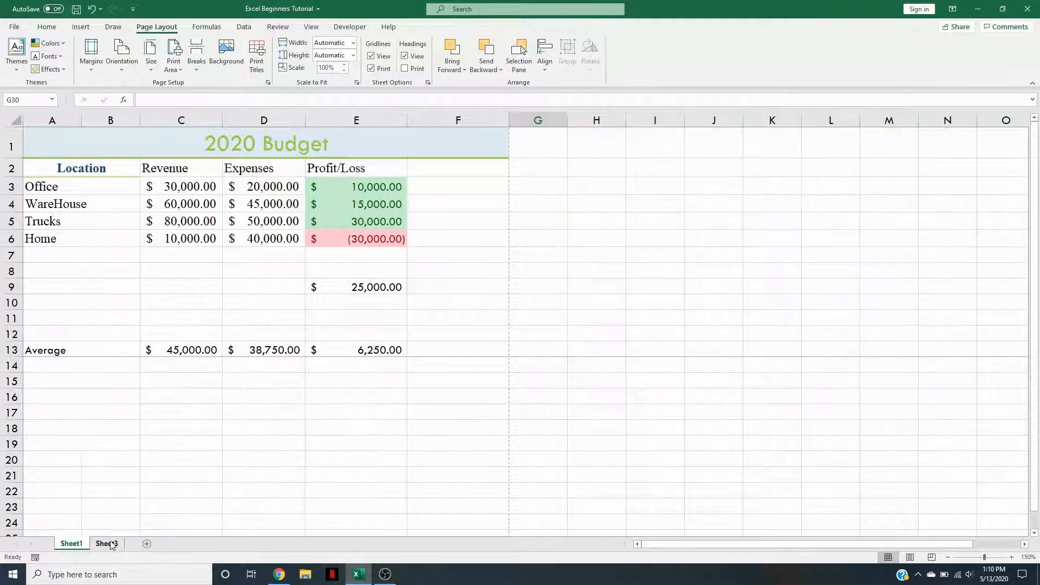
left_click(71, 543)
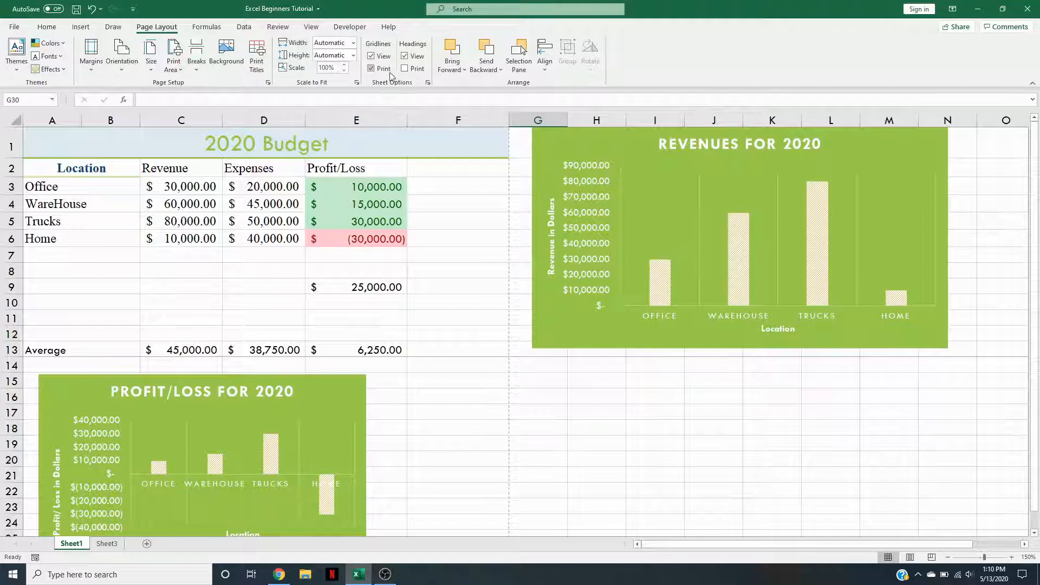
left_click(257, 54)
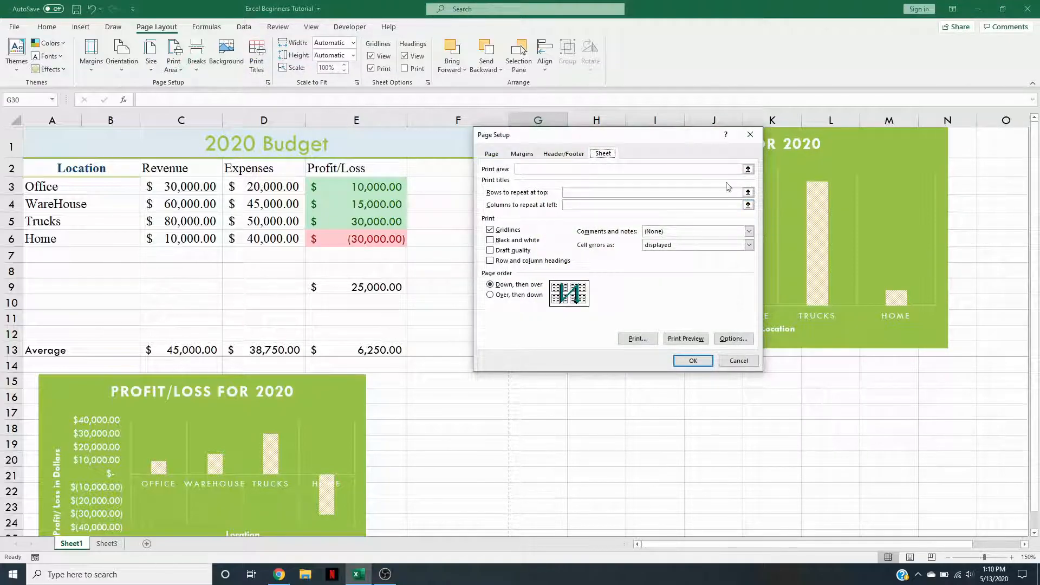
left_click(590, 169)
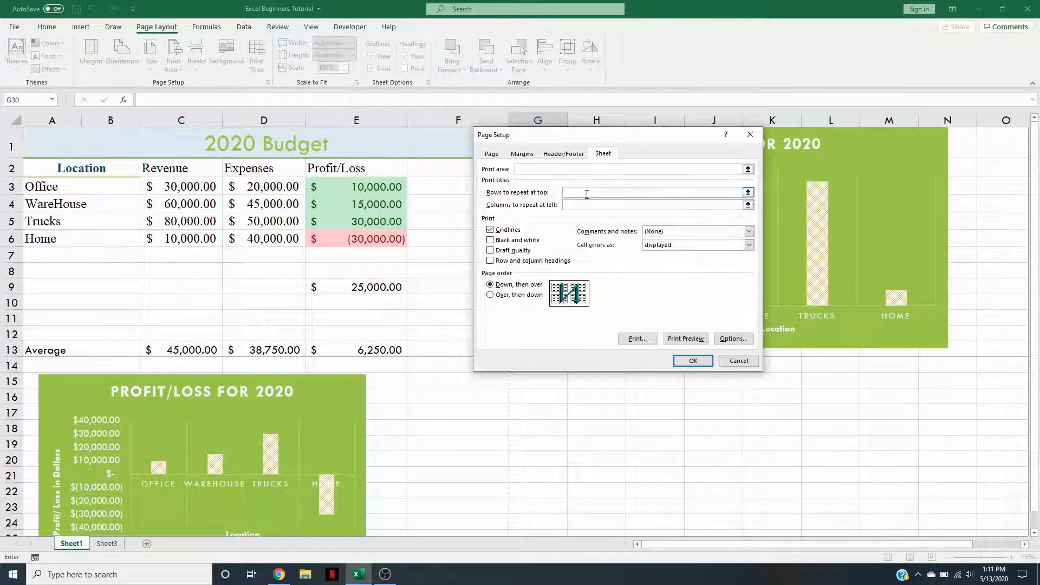
left_click_drag(172, 149, 823, 262)
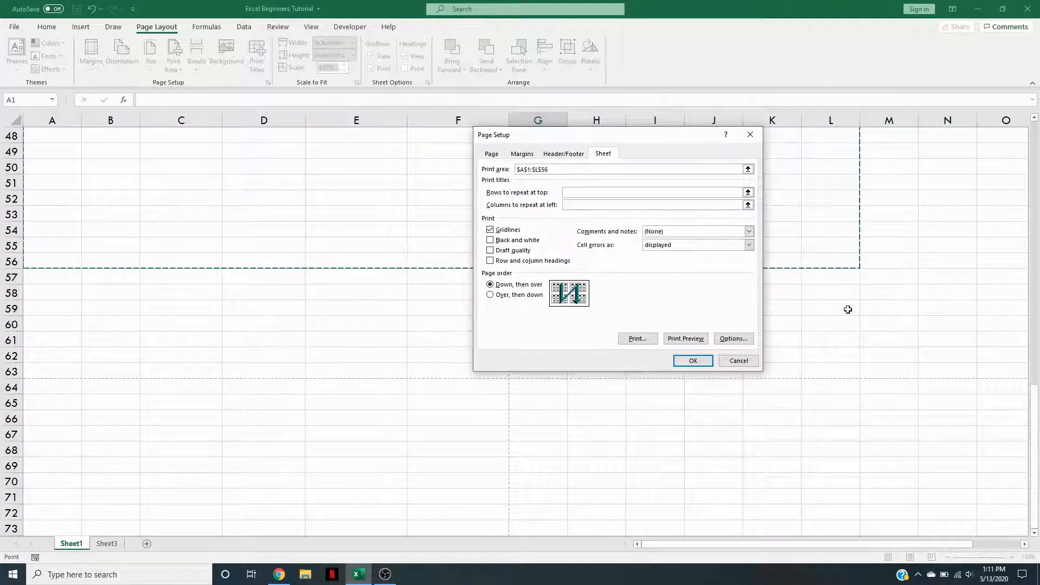
scroll(848, 313, "up", 7)
scroll(850, 342, "down", 8)
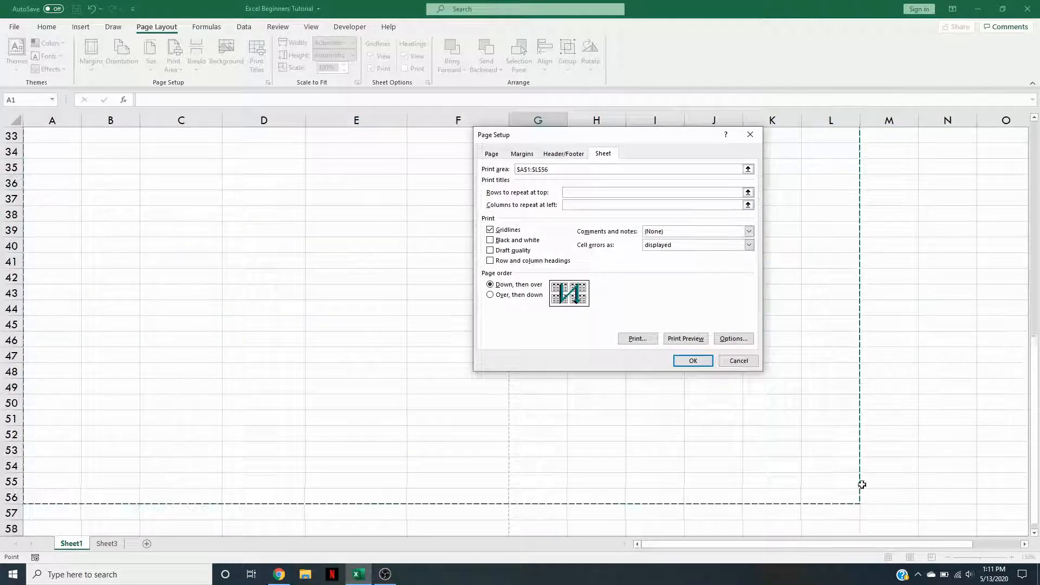
left_click_drag(857, 453, 857, 409)
scroll(385, 346, "up", 12)
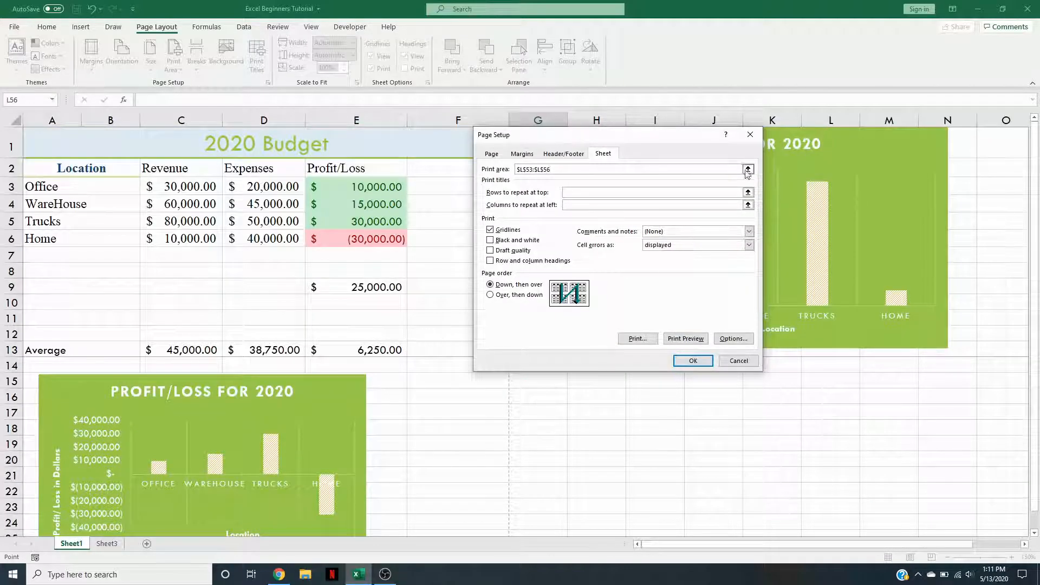
left_click(738, 361)
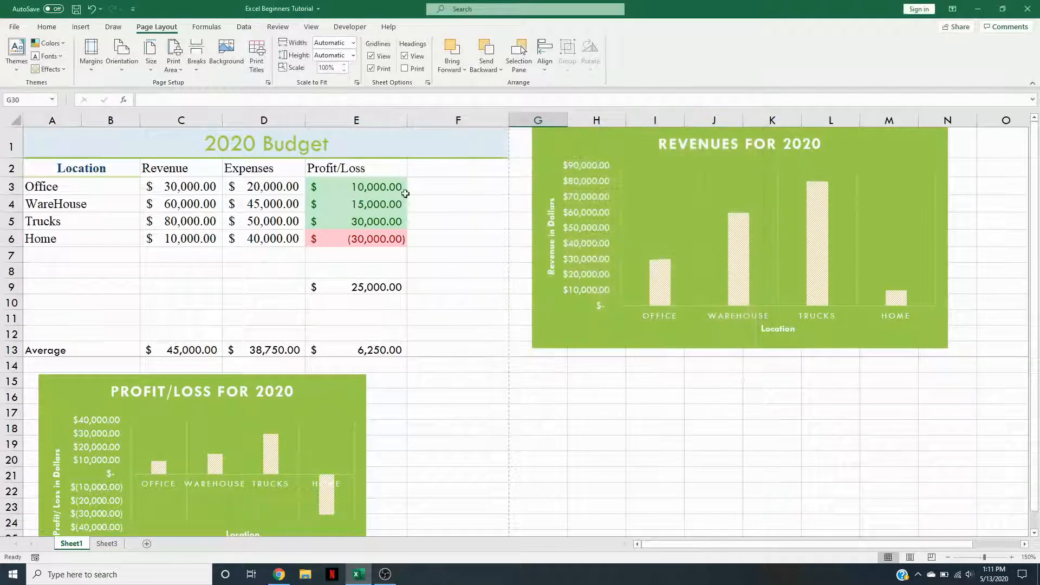
- In the page setup, set the print area to A1:N26 and repeat title row 1 at the top of every page
left_click(256, 59)
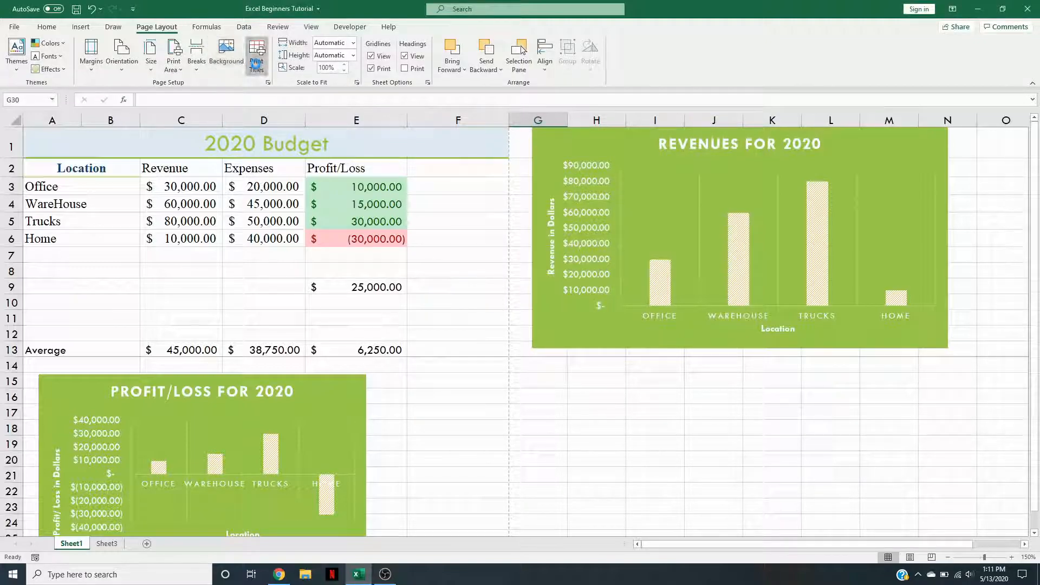
left_click(748, 169)
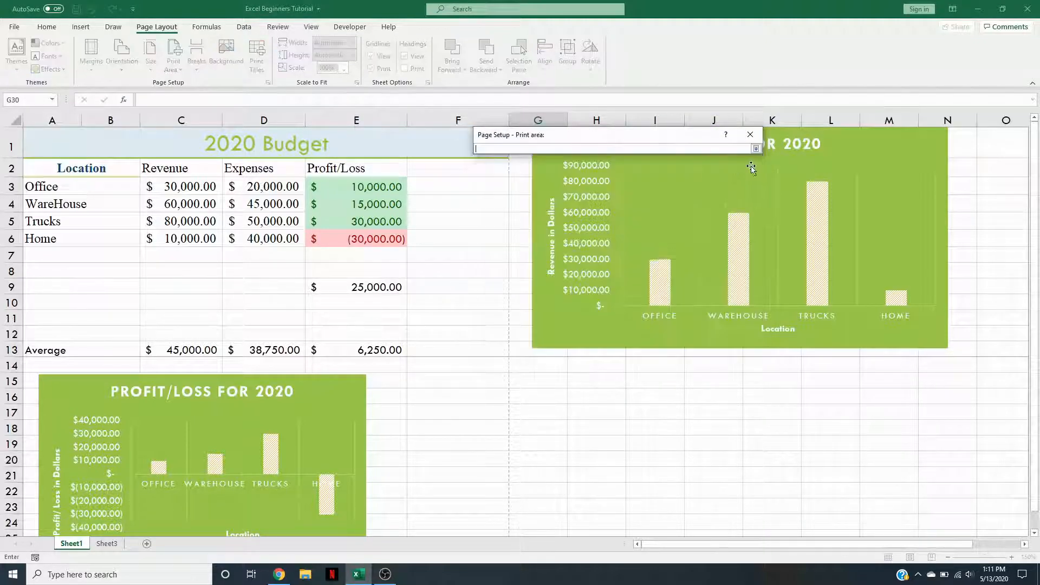
left_click_drag(70, 137, 916, 448)
left_click_drag(918, 437, 925, 434)
scroll(821, 417, "up", 2)
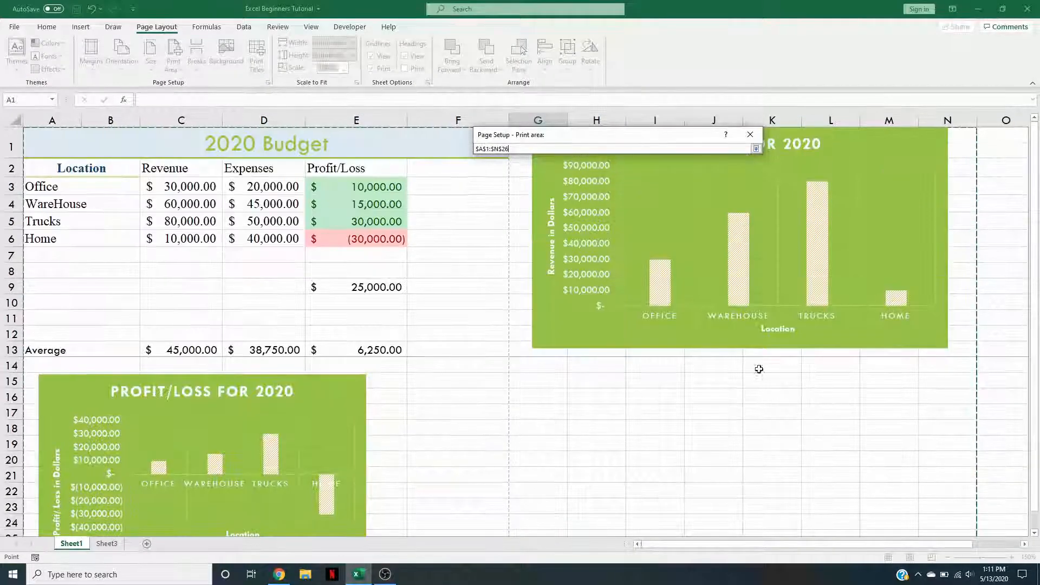
left_click(756, 148)
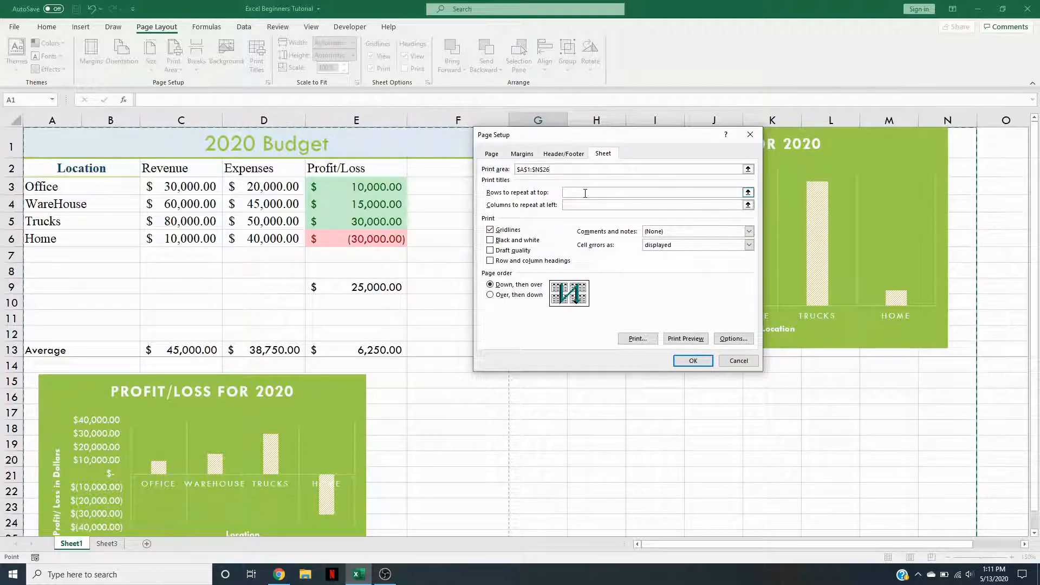
left_click(585, 193)
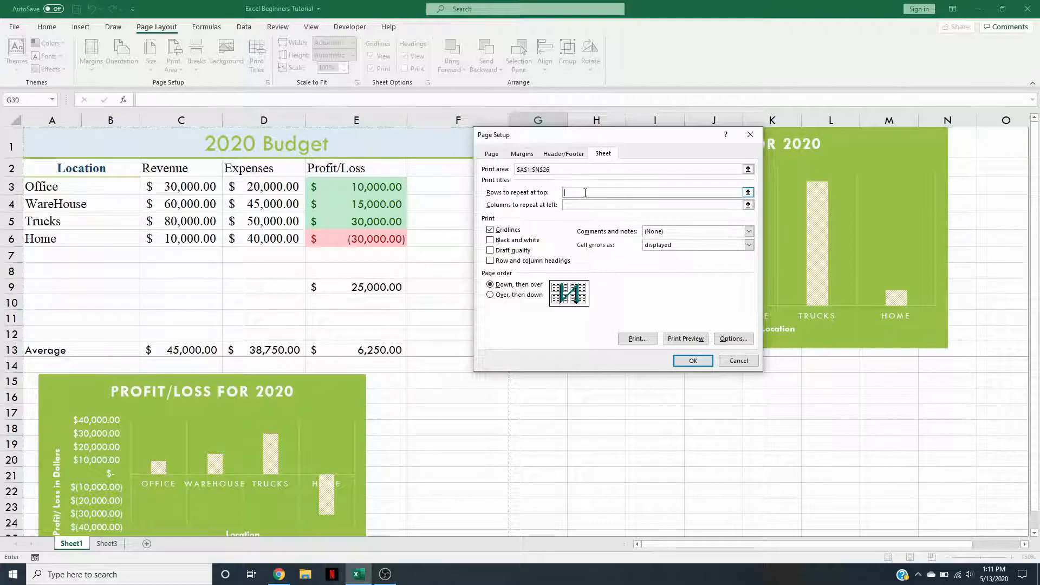
left_click(208, 144)
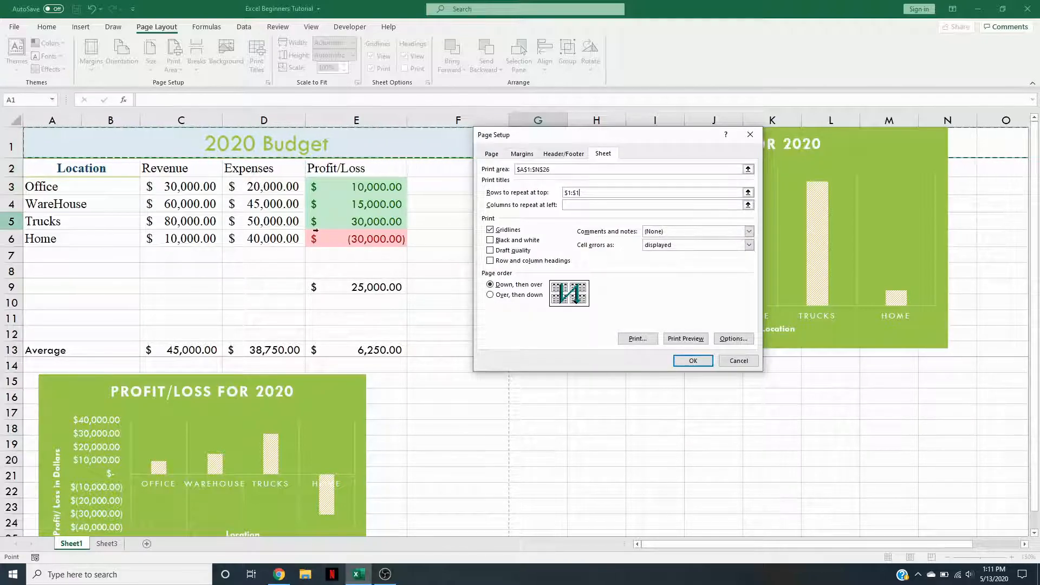
left_click(692, 361)
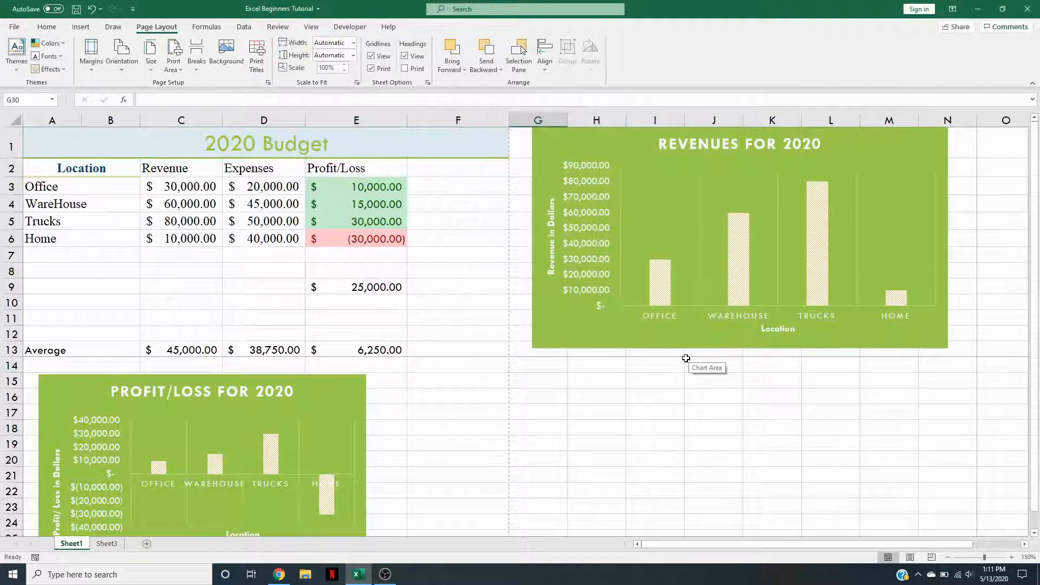
- Select the empty block G14:N26 below the Revenues chart, clear the print area, and deselect the block by selecting cell H27
scroll(623, 392, "down", 1)
left_click_drag(538, 298, 939, 485)
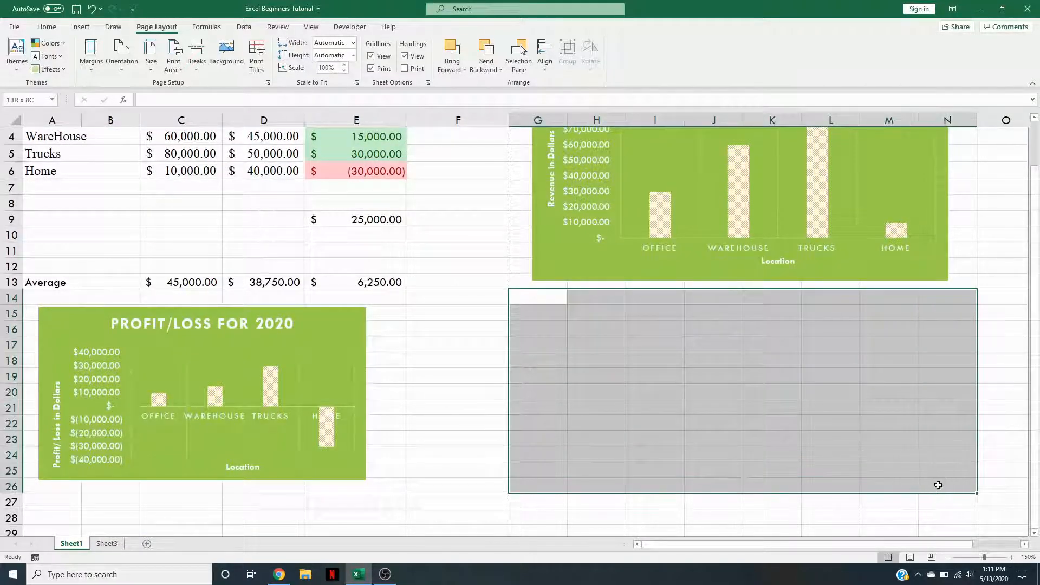
left_click(181, 71)
left_click(196, 101)
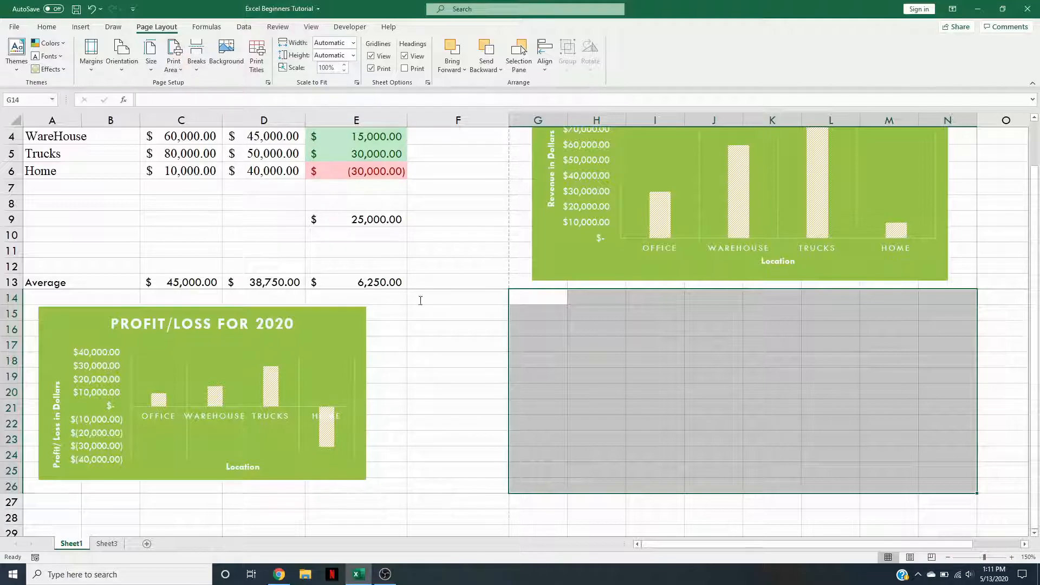
left_click(611, 503)
scroll(595, 449, "down", 6)
scroll(595, 449, "down", 7)
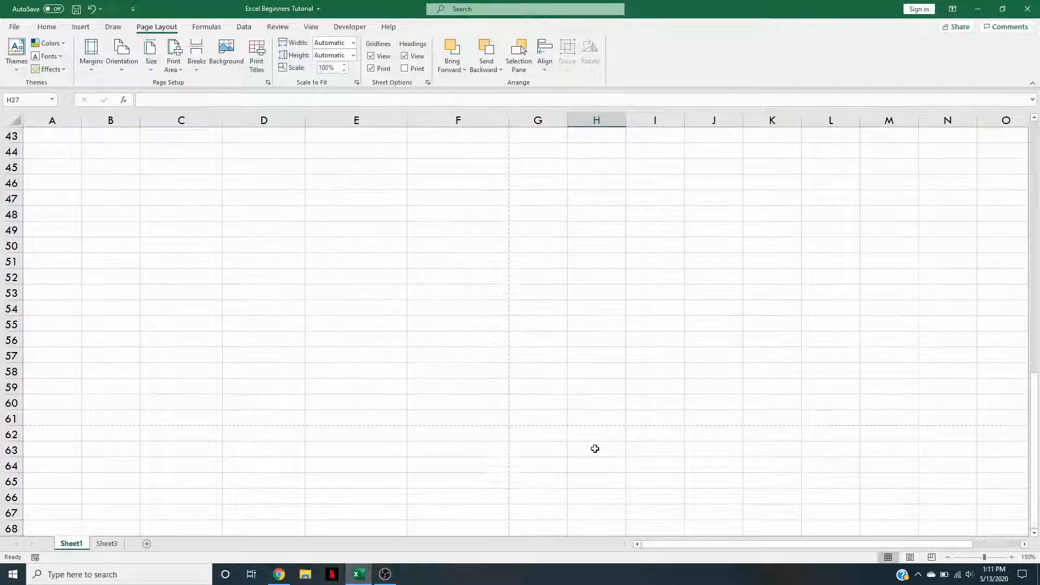
scroll(595, 449, "up", 14)
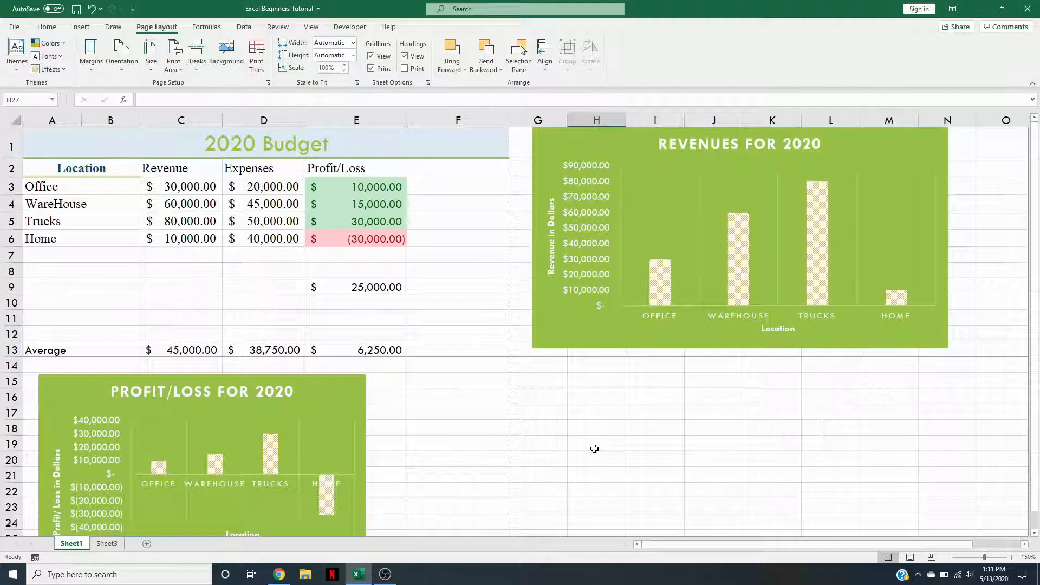
- Reopen the print preview and page through to the last page to check the printed gridlines and repeated title row
key("ctrl+p")
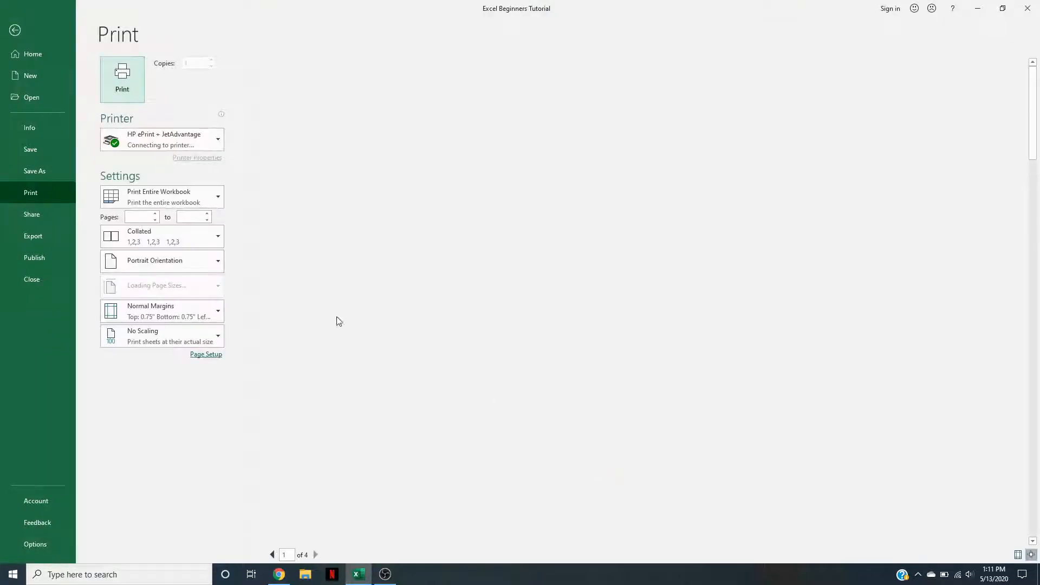
left_click(316, 555)
left_click(317, 555)
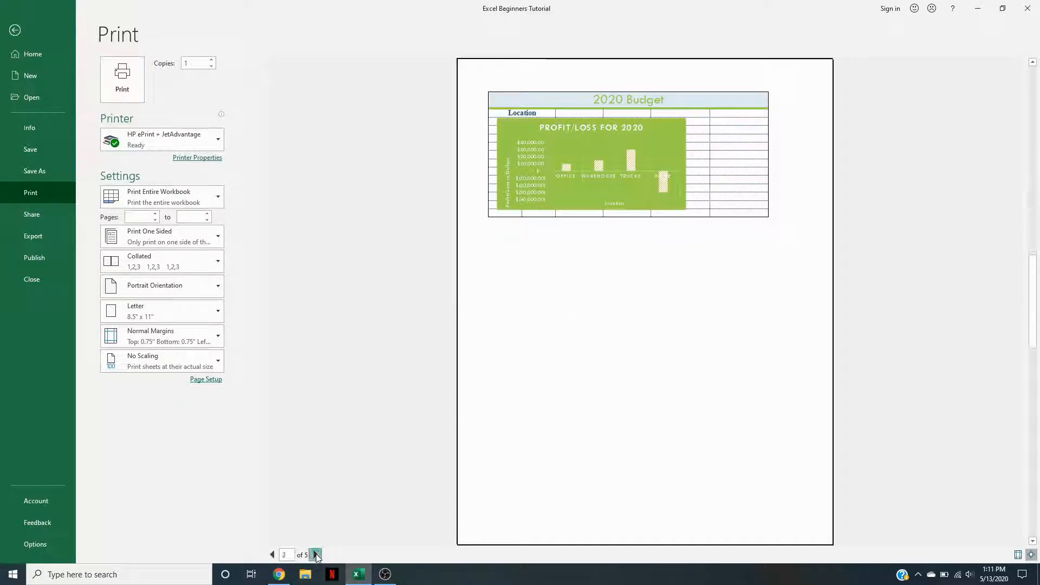
left_click(317, 555)
left_click(588, 159)
left_click(316, 555)
left_click(315, 555)
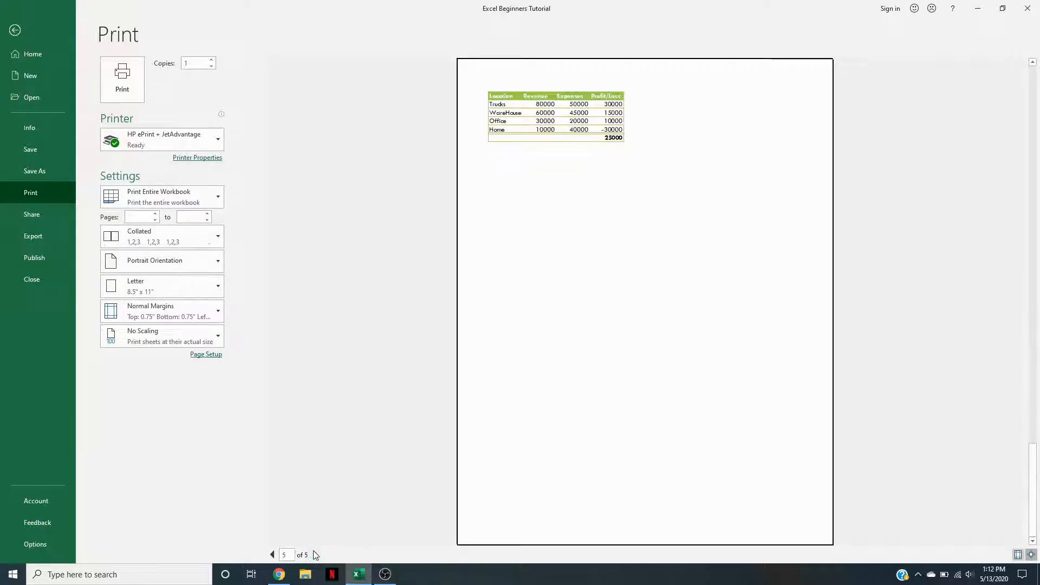
- Page back to the first page of the print preview and return to the worksheet
left_click(273, 555)
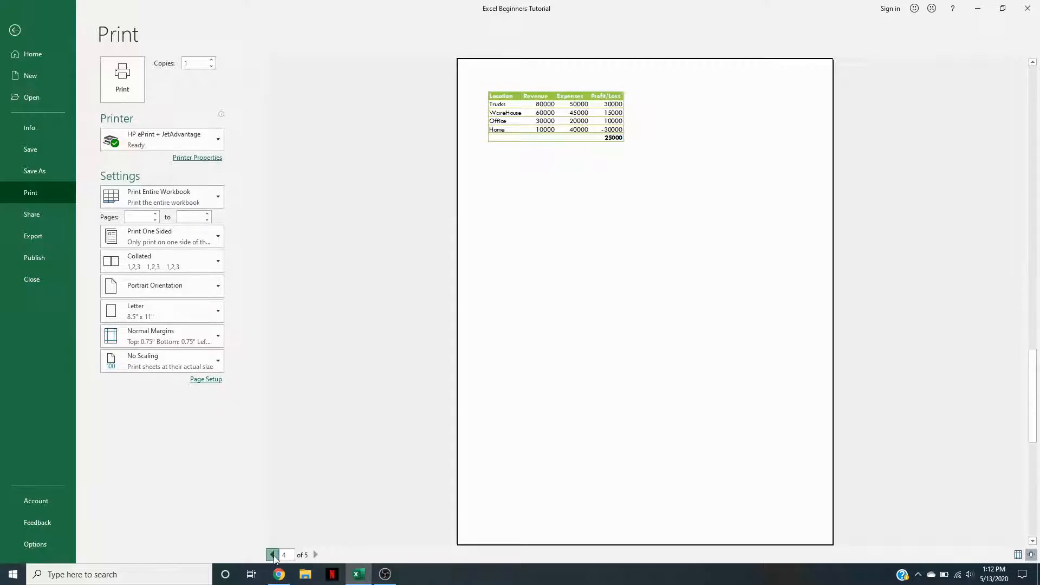
left_click(272, 555)
left_click(273, 555)
left_click(273, 555)
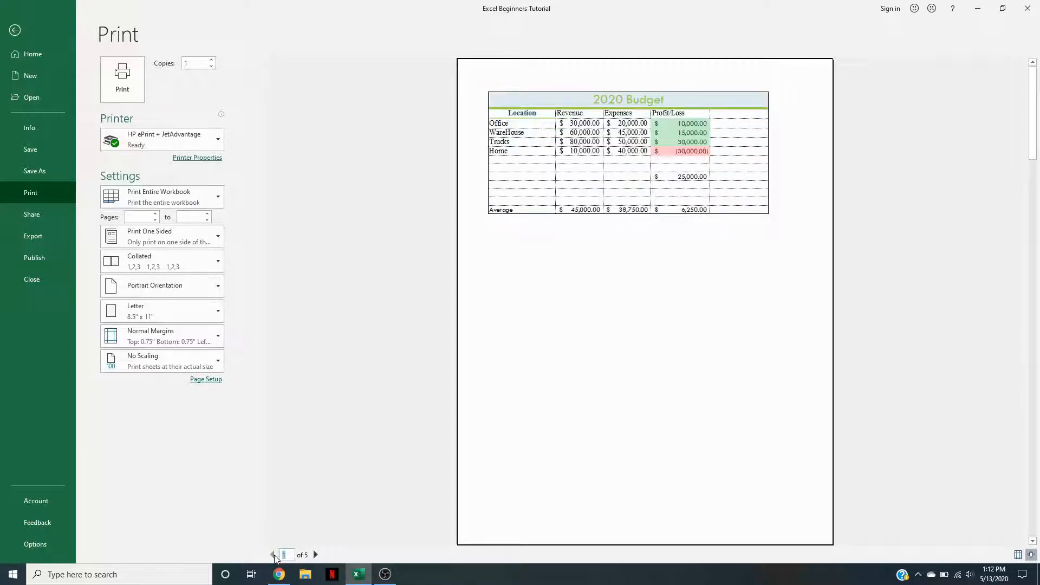
left_click(27, 27)
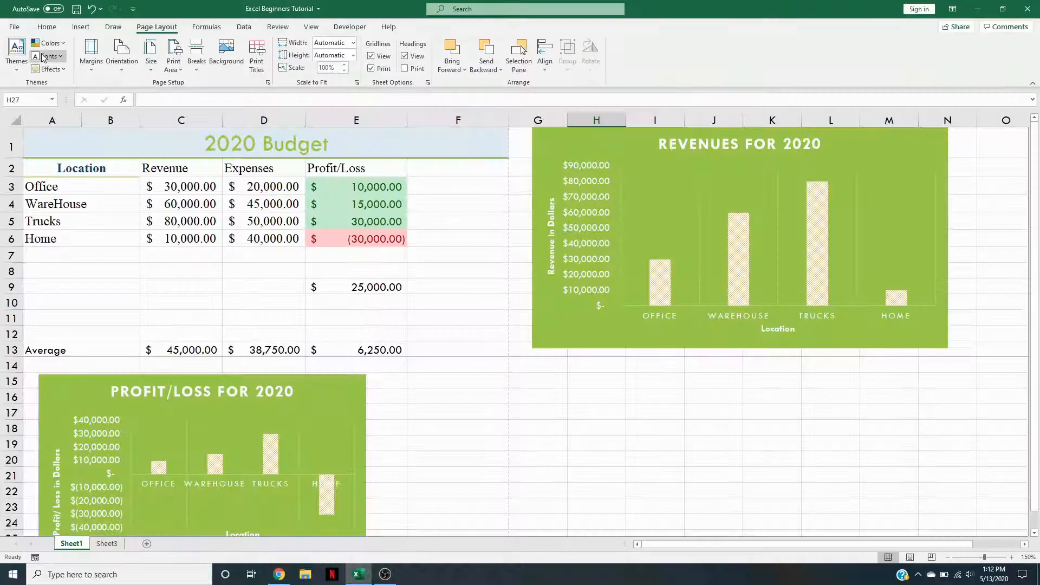